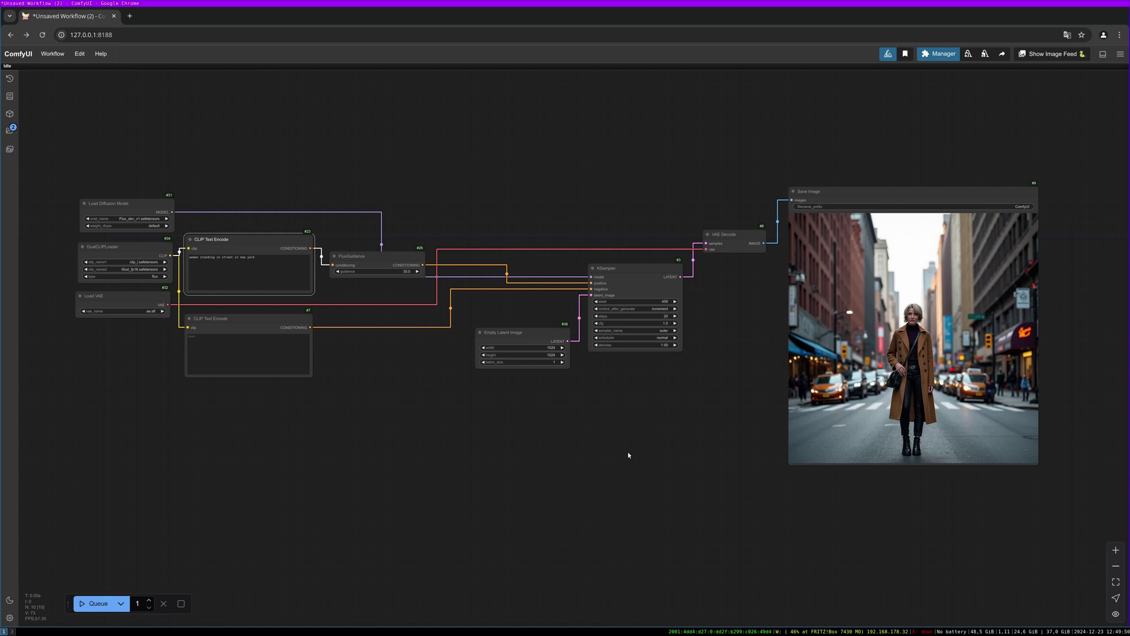
- Add an InstructPixToPixConditioning node and wire the positive, negative and VAE inputs into it
double_click(486, 205)
type("instruct")
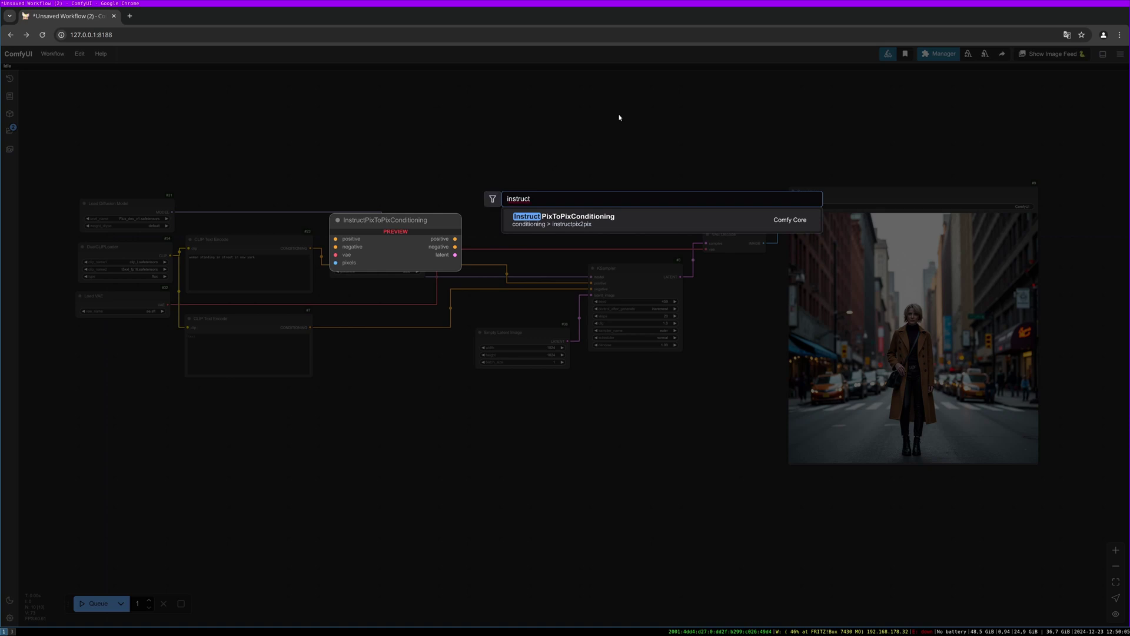
left_click(583, 218)
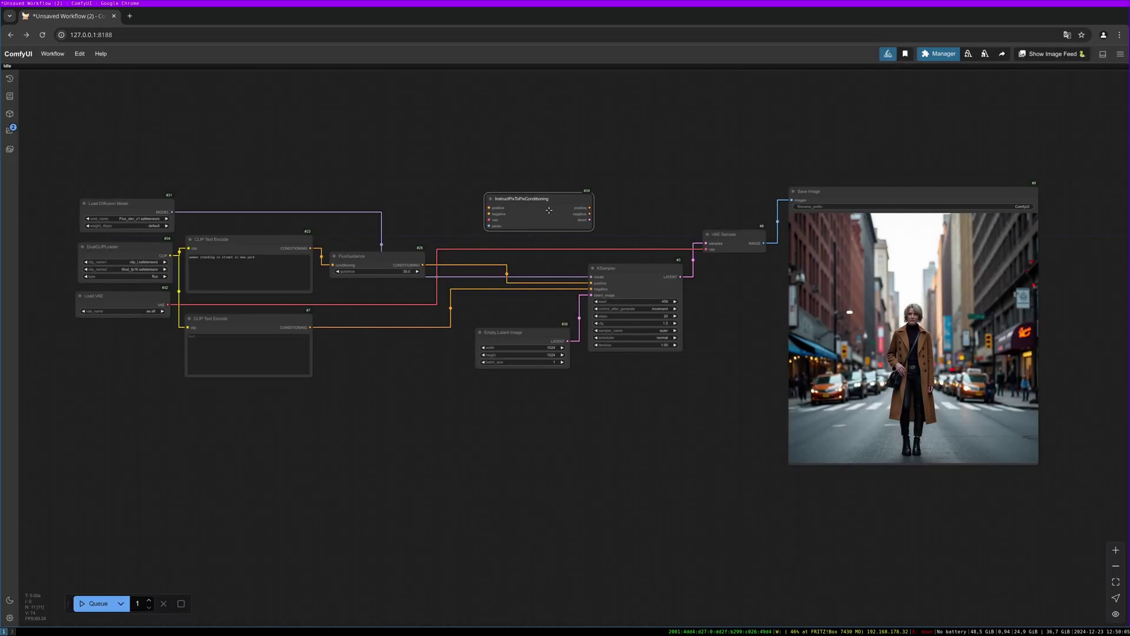
left_click_drag(539, 218, 530, 216)
left_click_drag(423, 264, 474, 216)
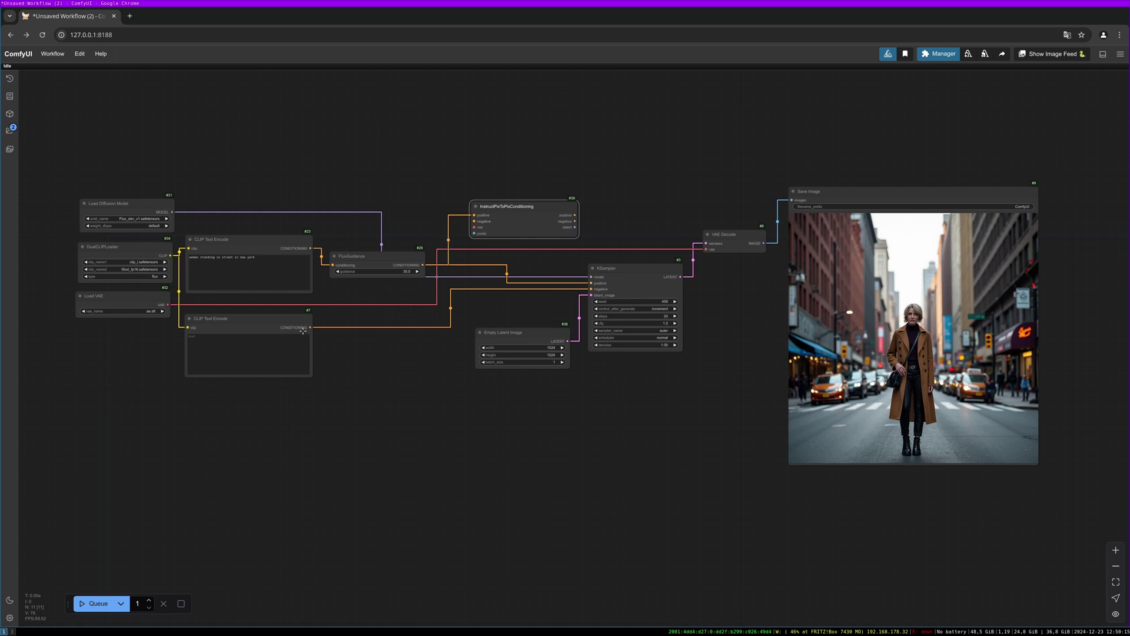
left_click_drag(310, 327, 474, 221)
left_click_drag(167, 305, 550, 300)
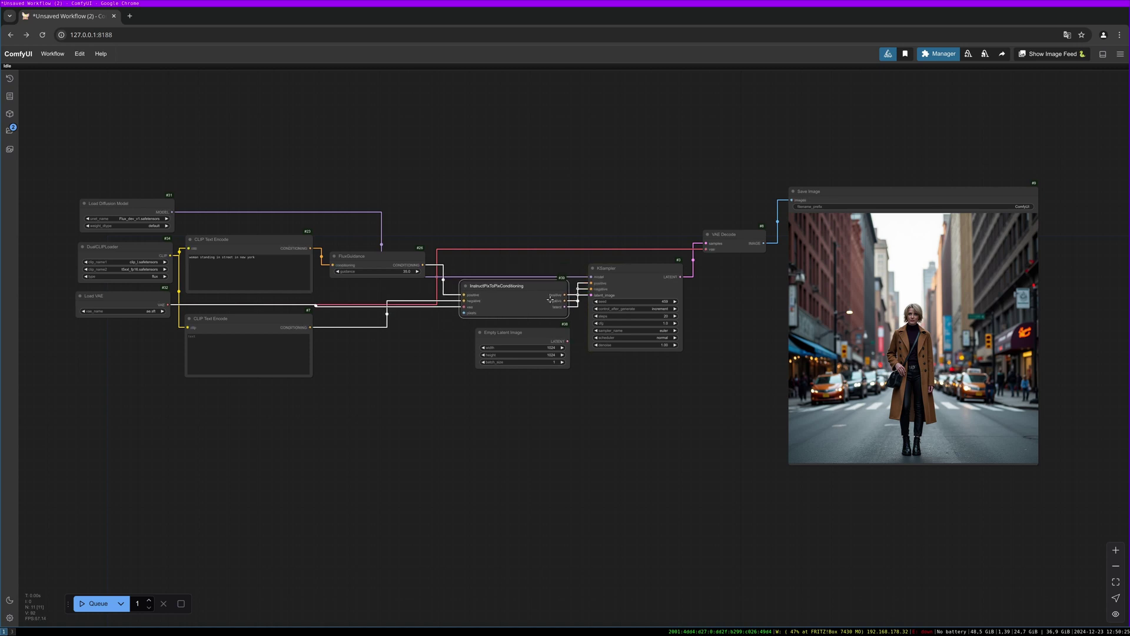
- Remove the Empty Latent Image node from the graph
left_click_drag(509, 332, 504, 349)
left_click(529, 302)
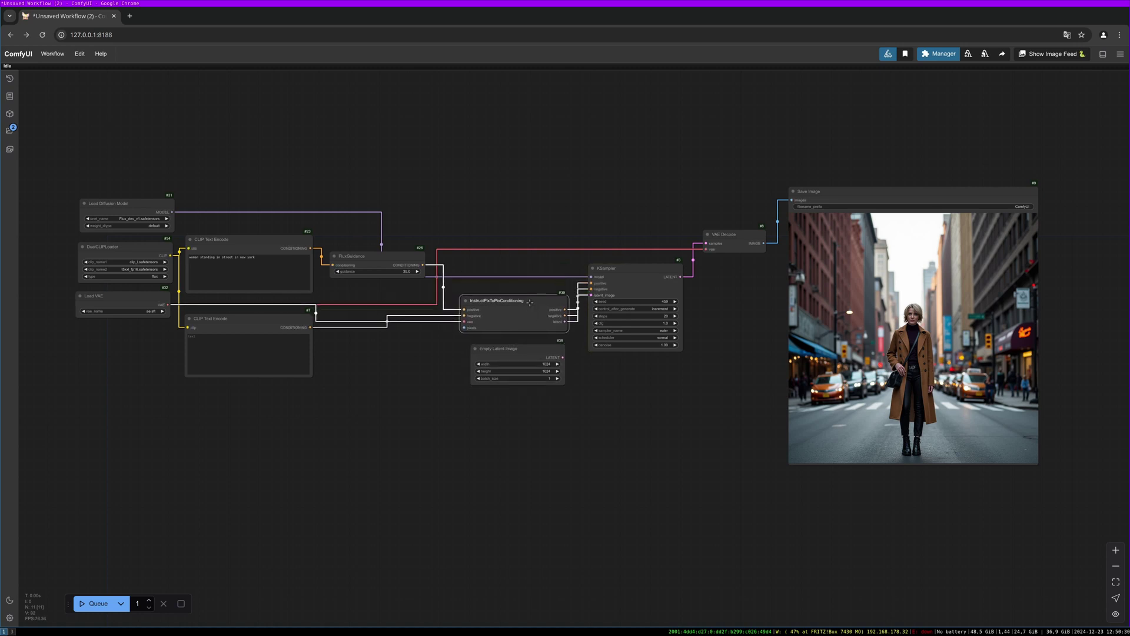
left_click(528, 349)
key("Delete")
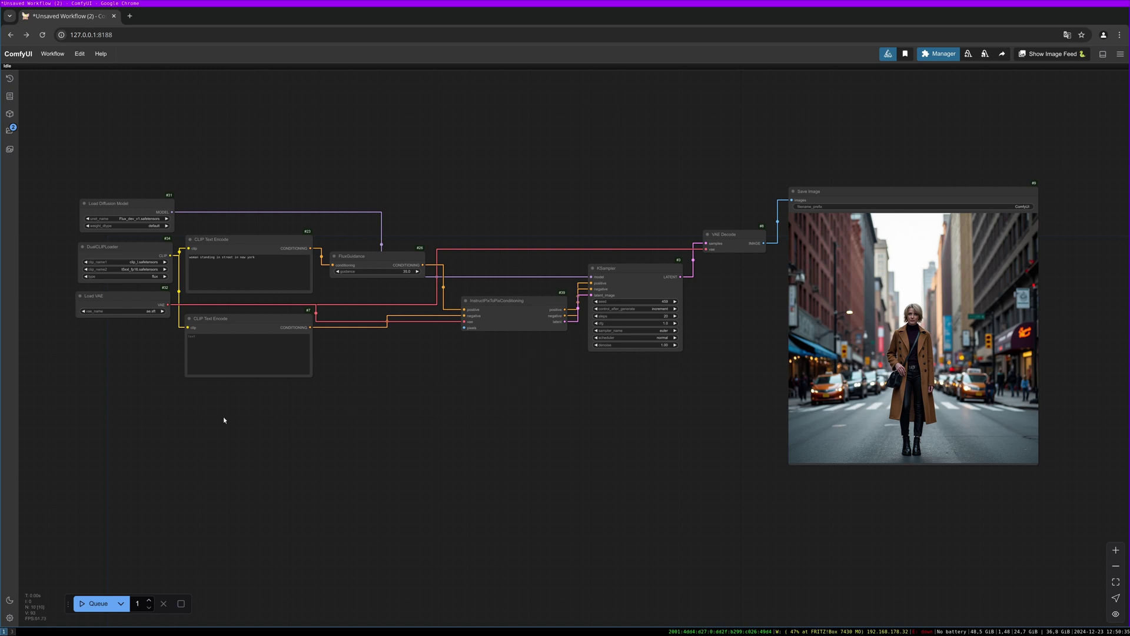
- Add a Load Image node and place it at the lower left of the graph
double_click(251, 392)
type("load")
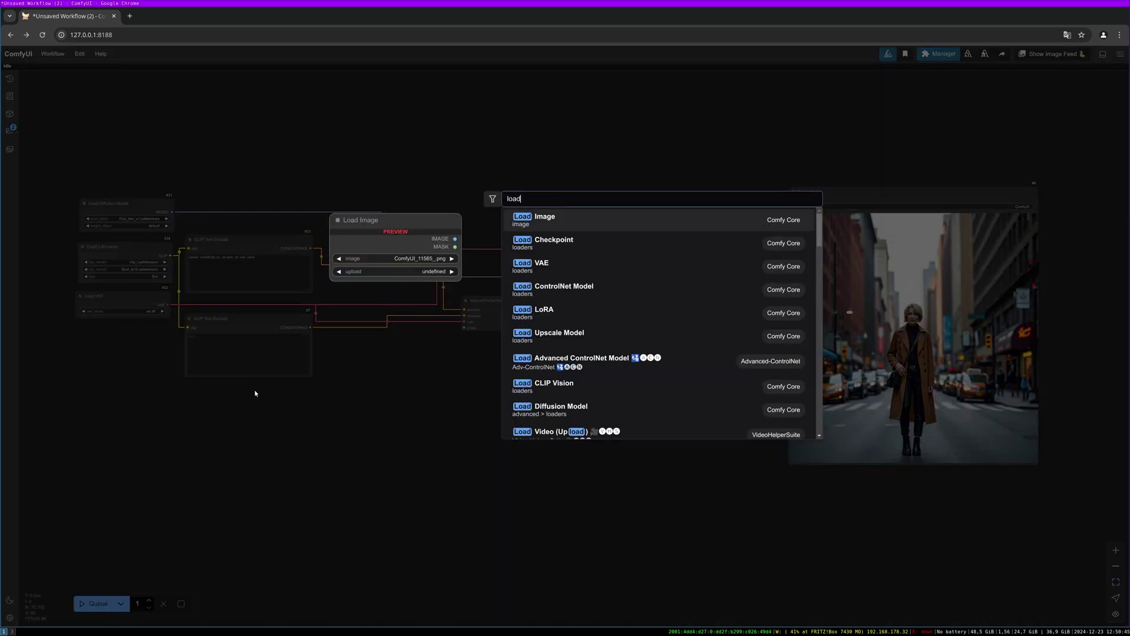
left_click(558, 223)
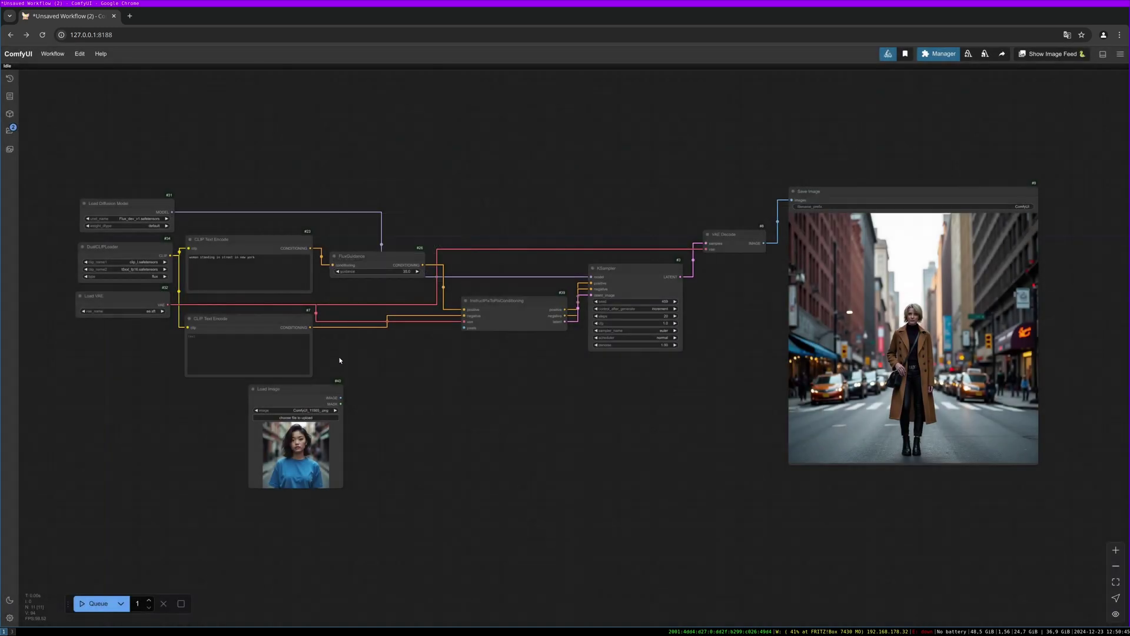
left_click_drag(312, 395, 146, 390)
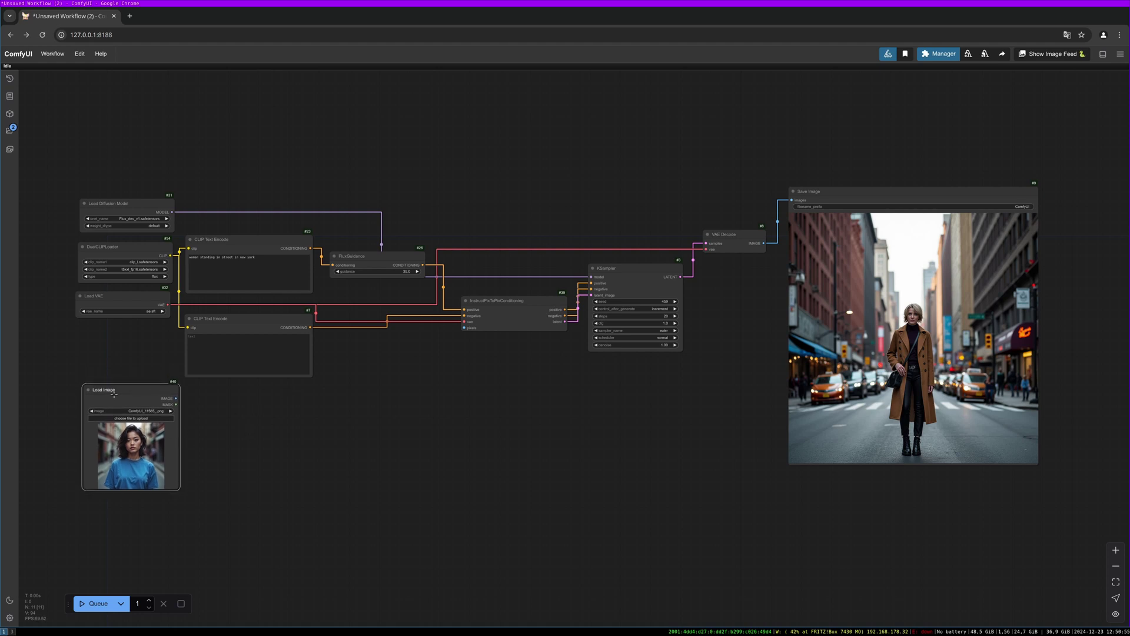
left_click_drag(174, 390, 169, 391)
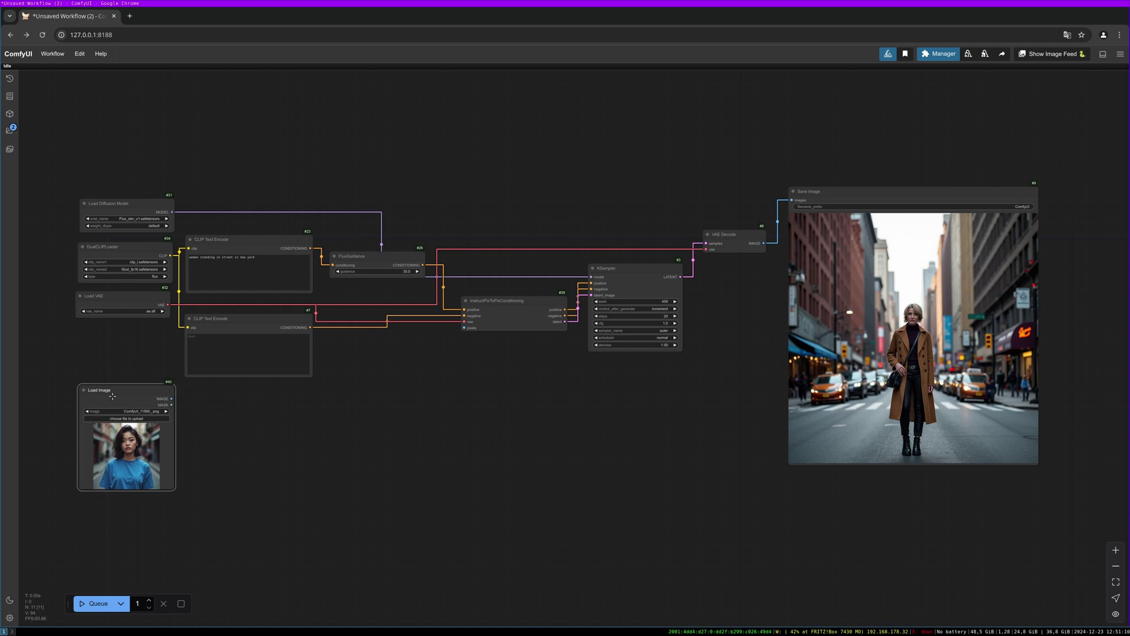
- Switch the Load Diffusion Model node to flux1-canny-dev.safetensors
left_click(152, 218)
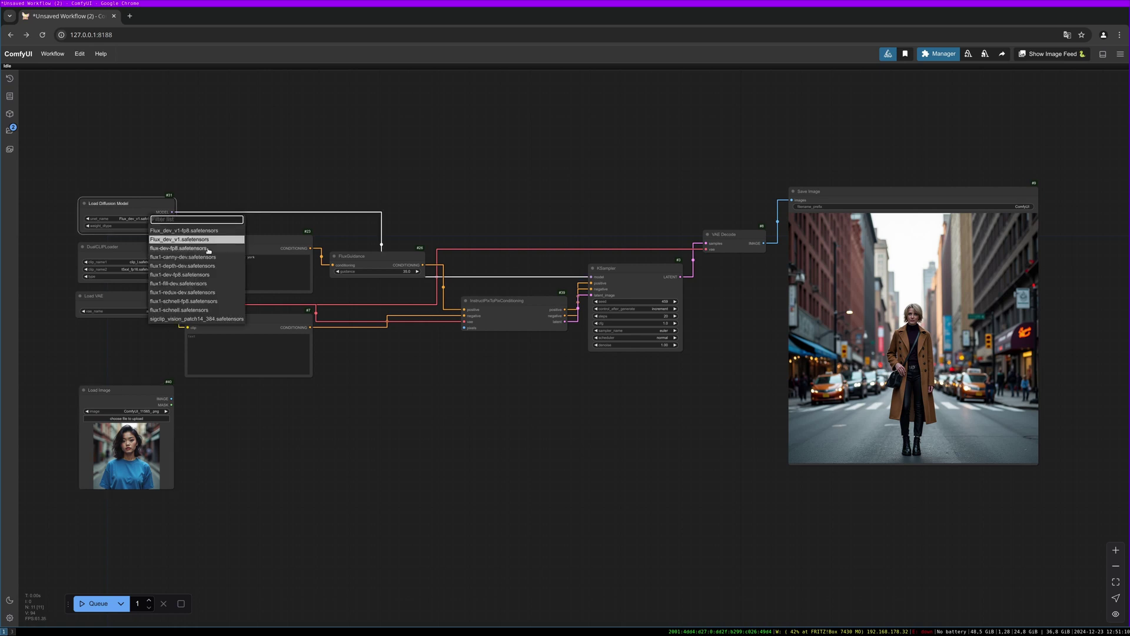
left_click(183, 257)
left_click_drag(100, 392, 98, 391)
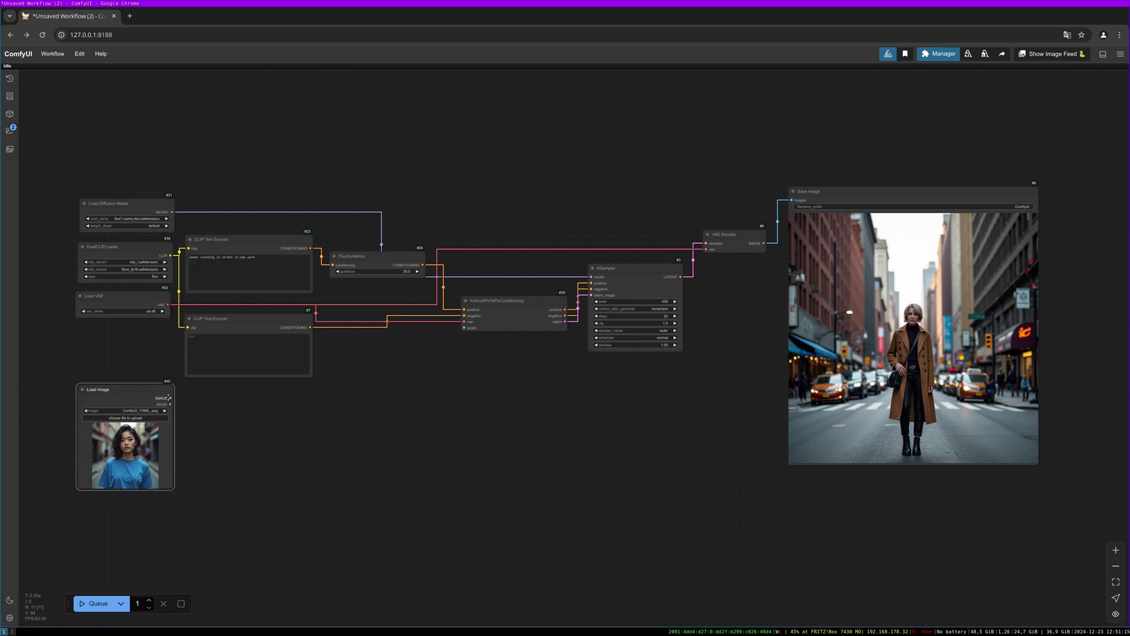
left_click_drag(168, 398, 167, 397)
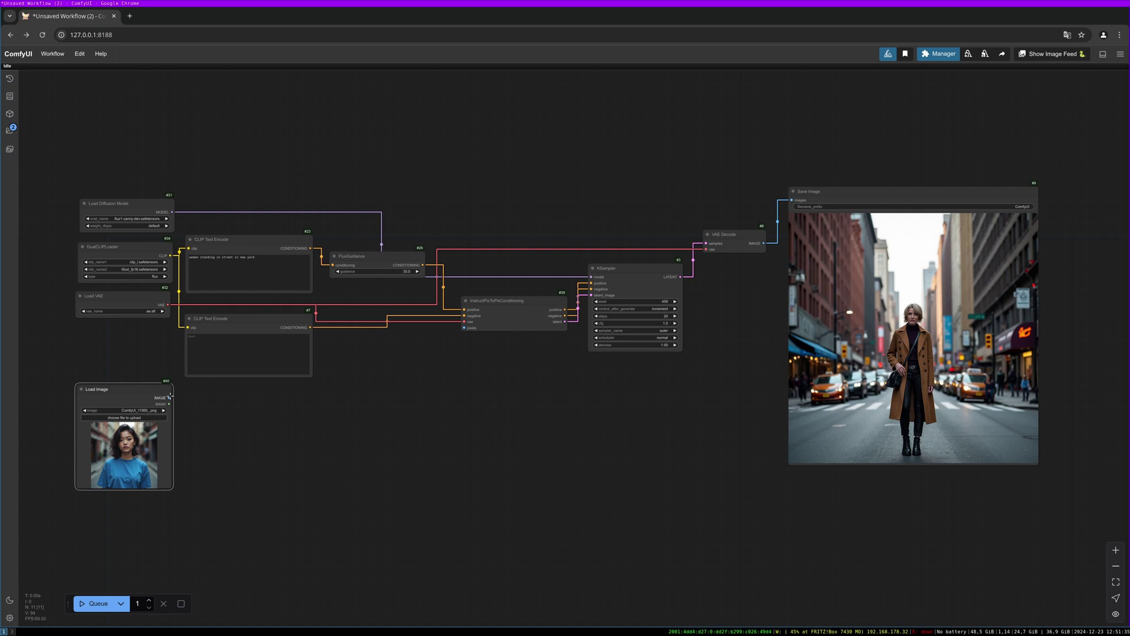
- Attach a Canny node to the Load Image node's IMAGE output
left_click_drag(169, 397, 282, 404)
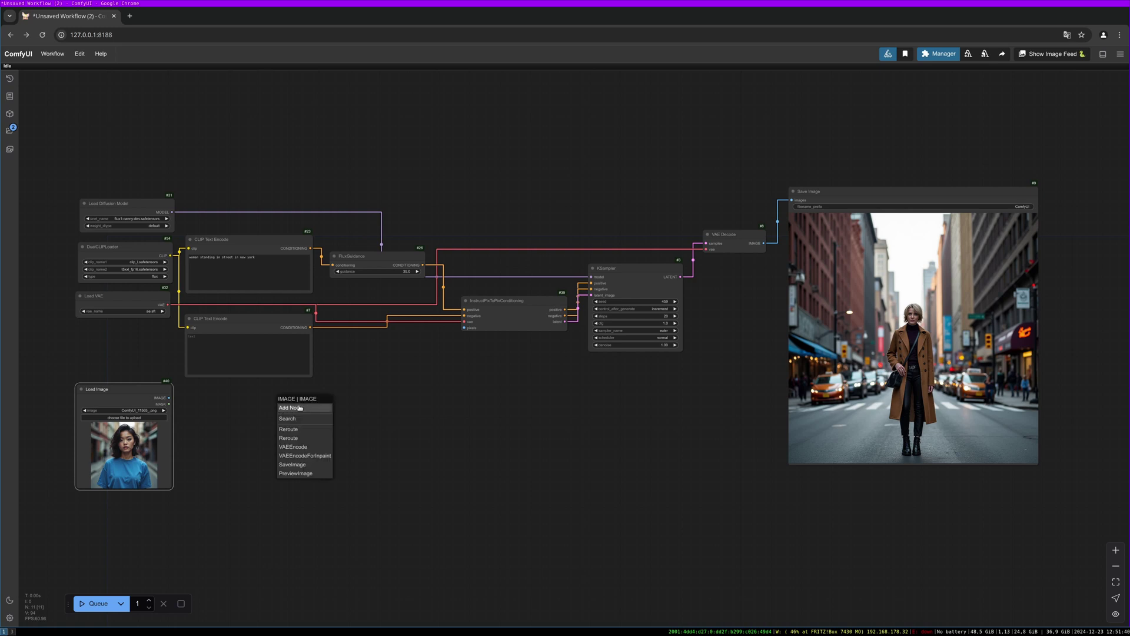
left_click(312, 414)
type("canny")
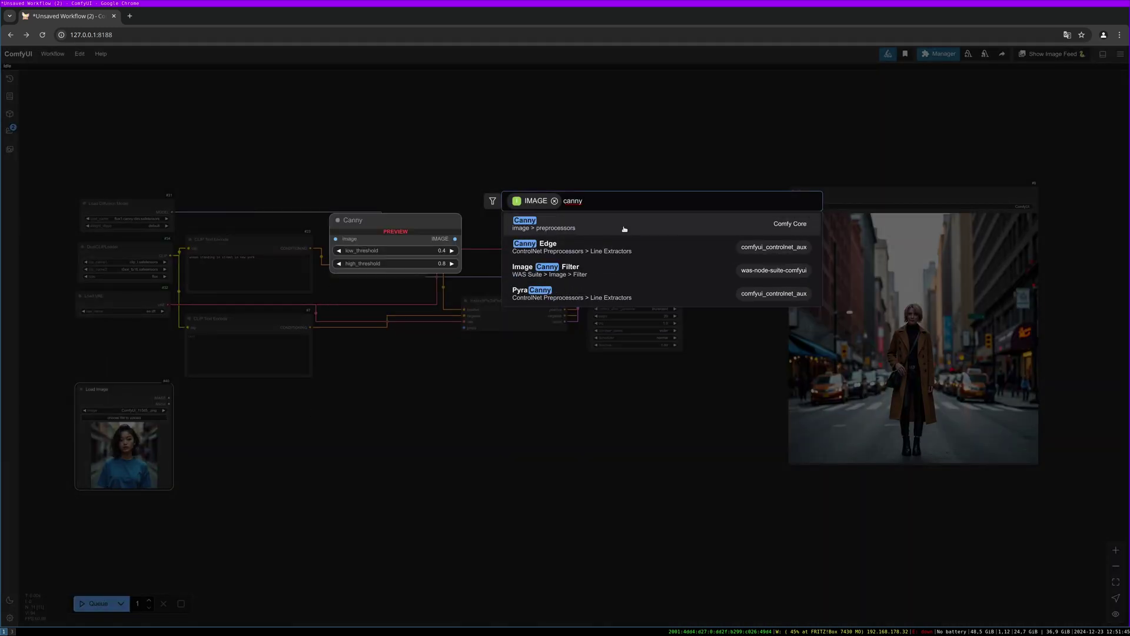
left_click(624, 228)
- Connect a Preview Image node to the Canny output and arrange the Canny node below the graph
left_click_drag(373, 413, 476, 426)
left_click(476, 500)
left_click_drag(377, 408, 464, 329)
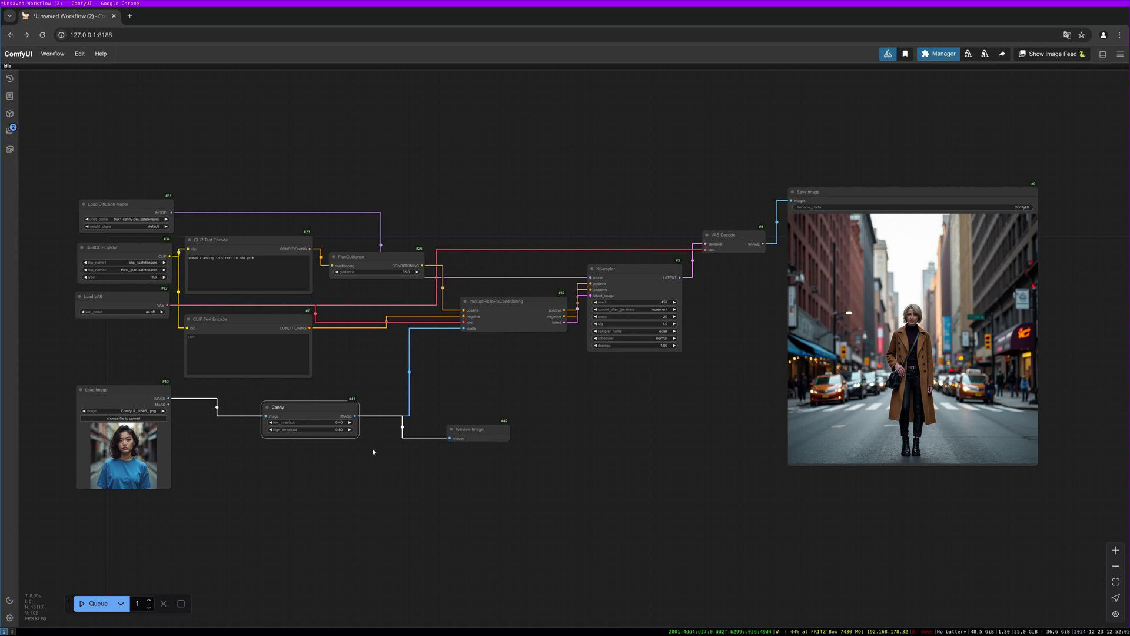
left_click(345, 518)
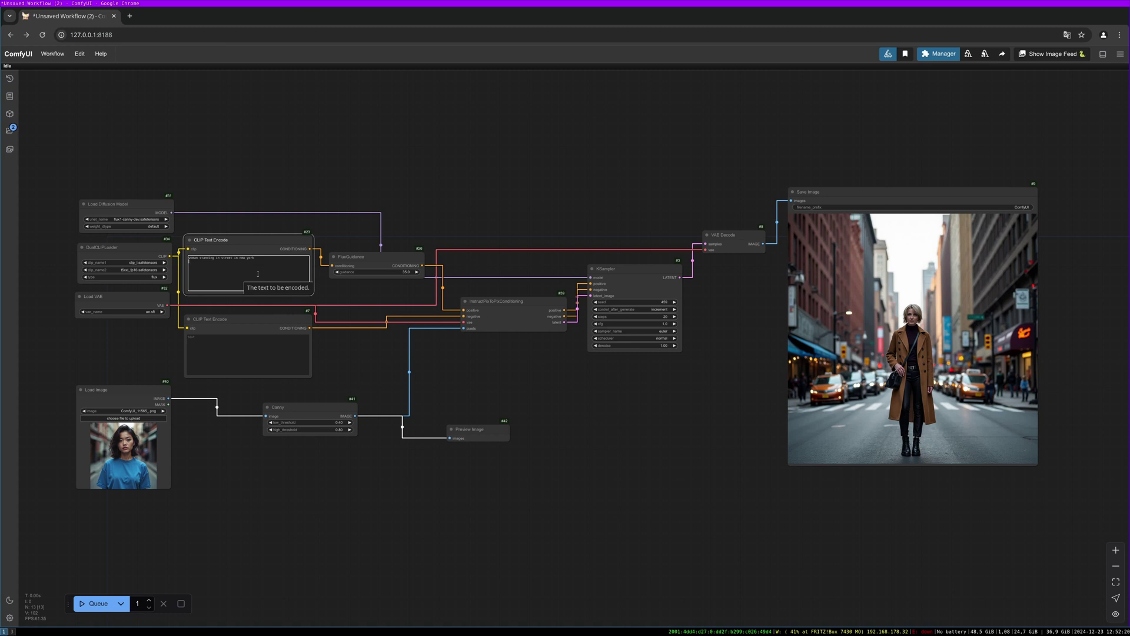
- Run the workflow and bring the Canny preview and generated portrait into view
left_click(94, 604)
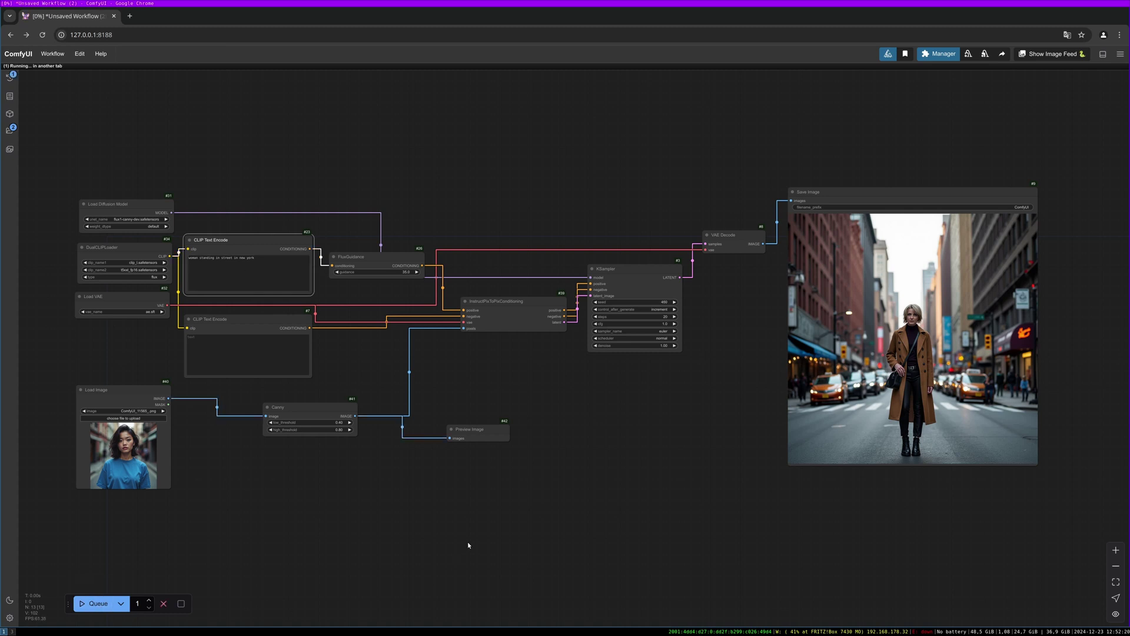
scroll(610, 528, "up", 3)
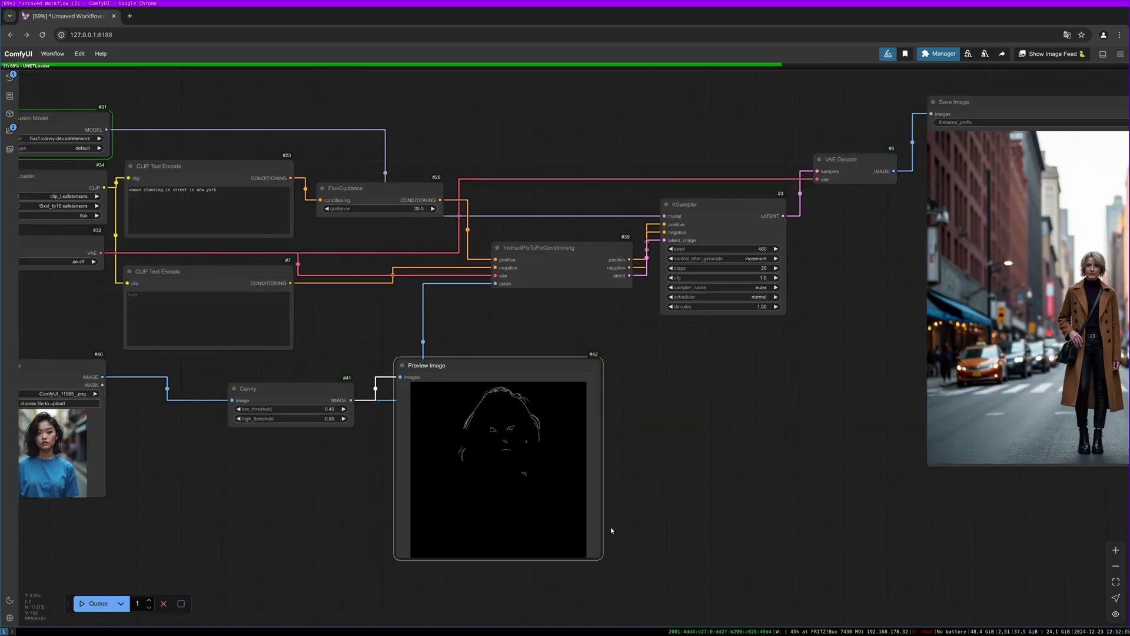
scroll(610, 527, "down", 1)
left_click_drag(628, 514, 662, 514)
scroll(663, 514, "down", 2)
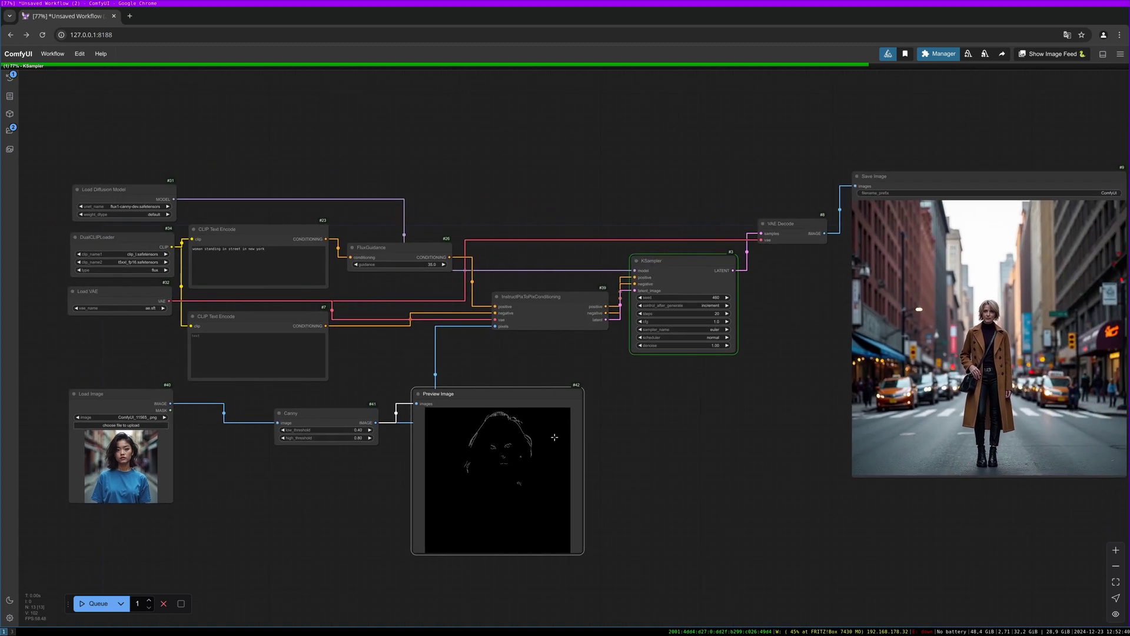
left_click_drag(738, 483, 727, 485)
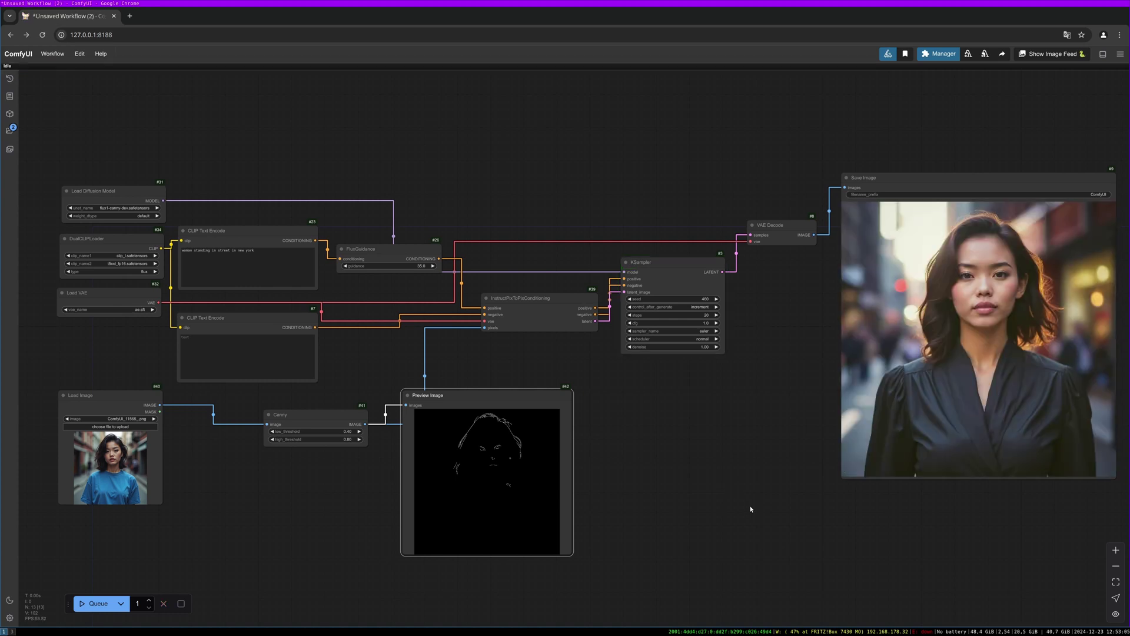
left_click_drag(455, 394, 450, 382)
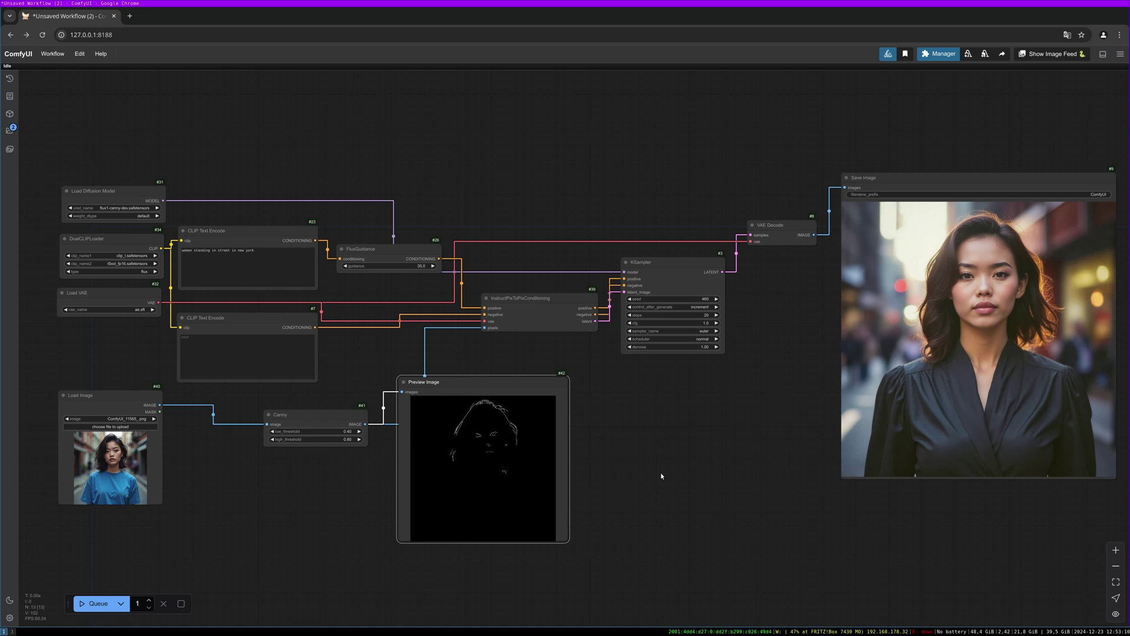
- Lower the Canny thresholds to 0.10 low and 0.25 high, then rerun the workflow
scroll(321, 465, "up", 4)
left_click_drag(318, 408, 294, 407)
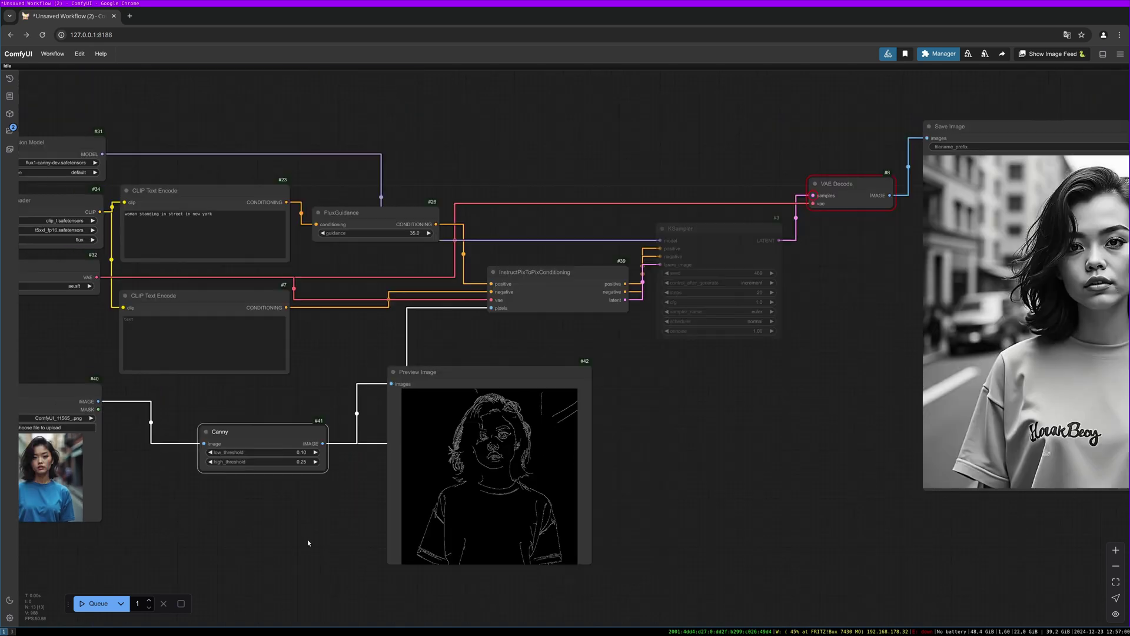
left_click_drag(282, 438, 262, 434)
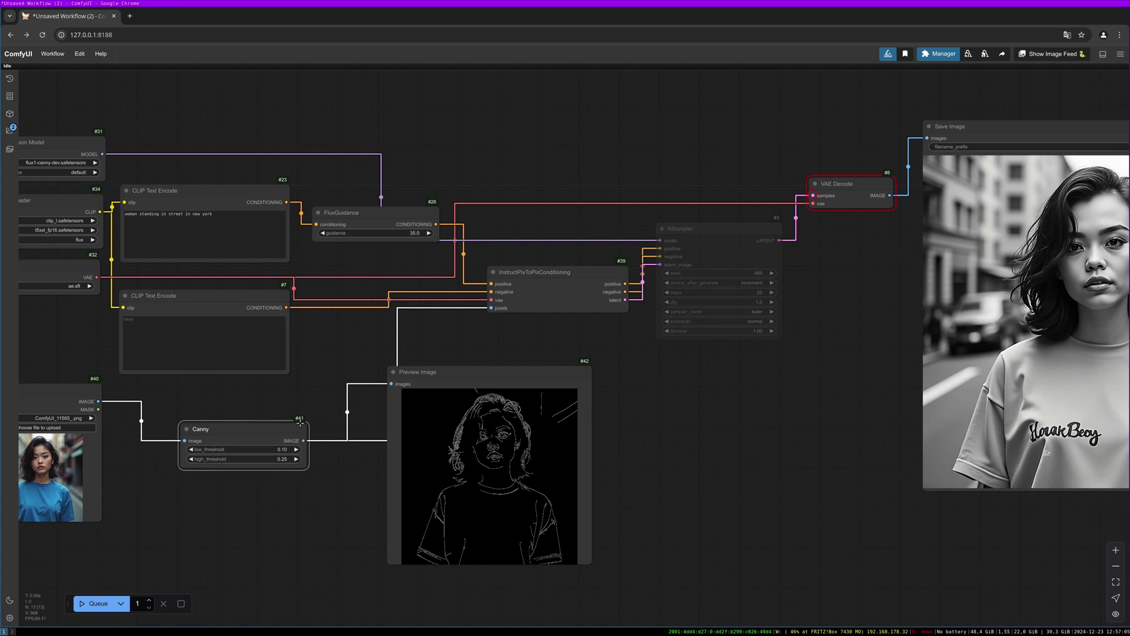
left_click_drag(128, 459, 166, 469)
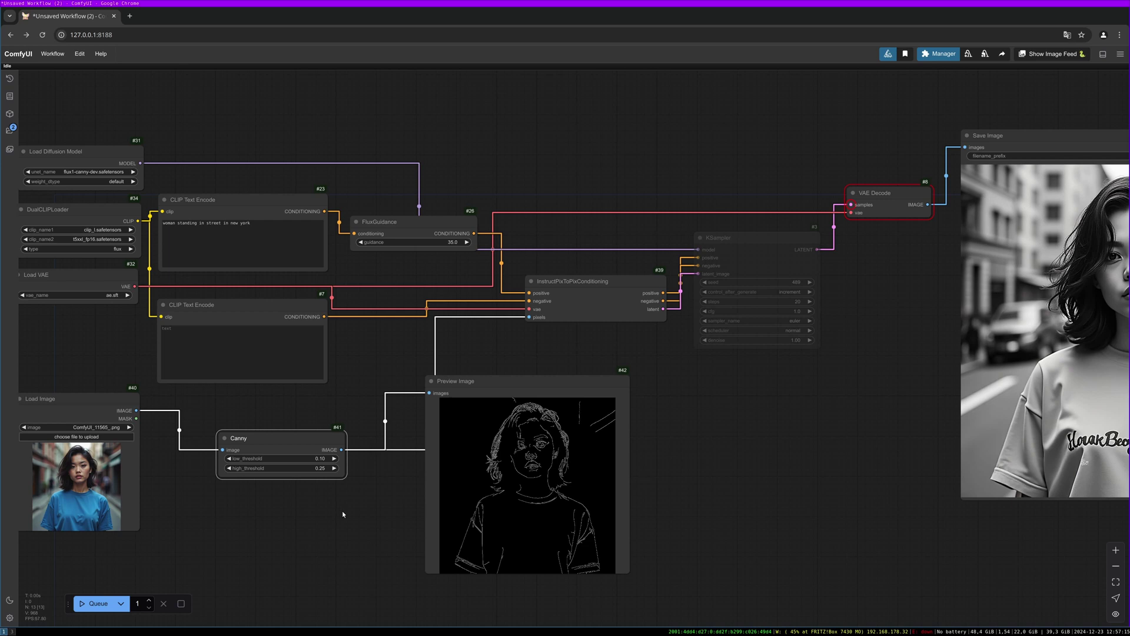
left_click_drag(324, 446, 325, 447)
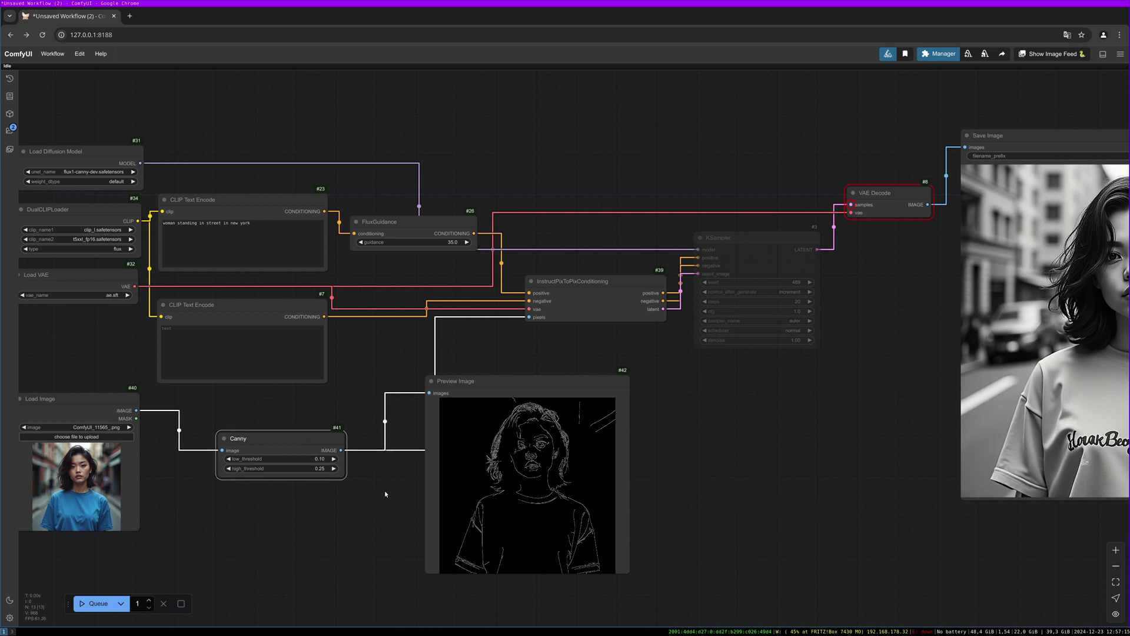
left_click_drag(323, 450, 321, 455)
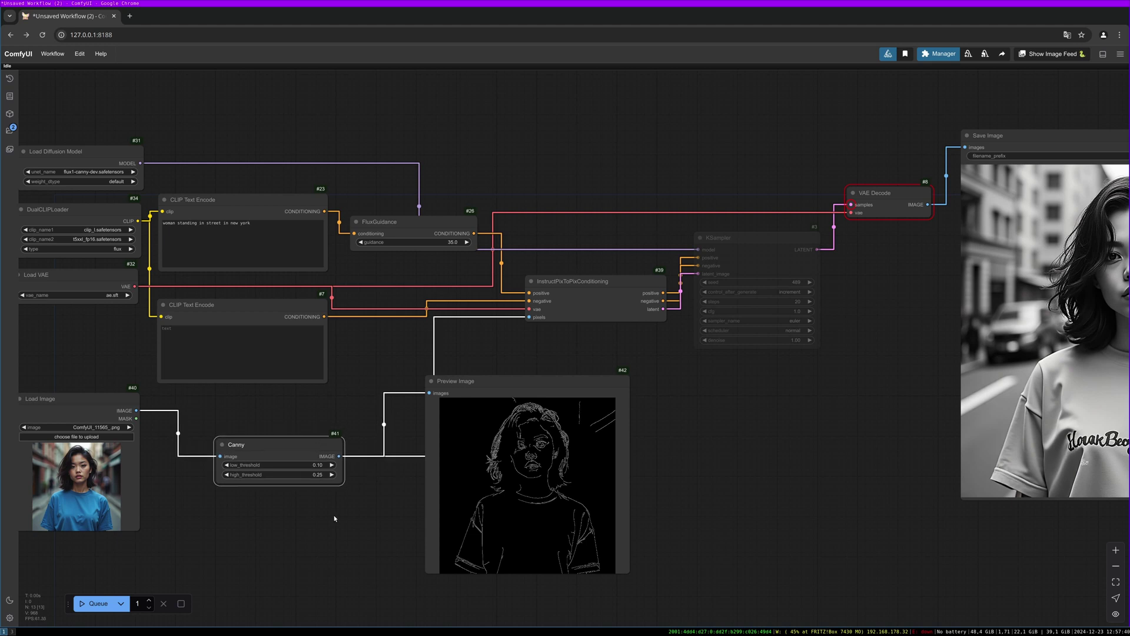
key("ctrl+Return")
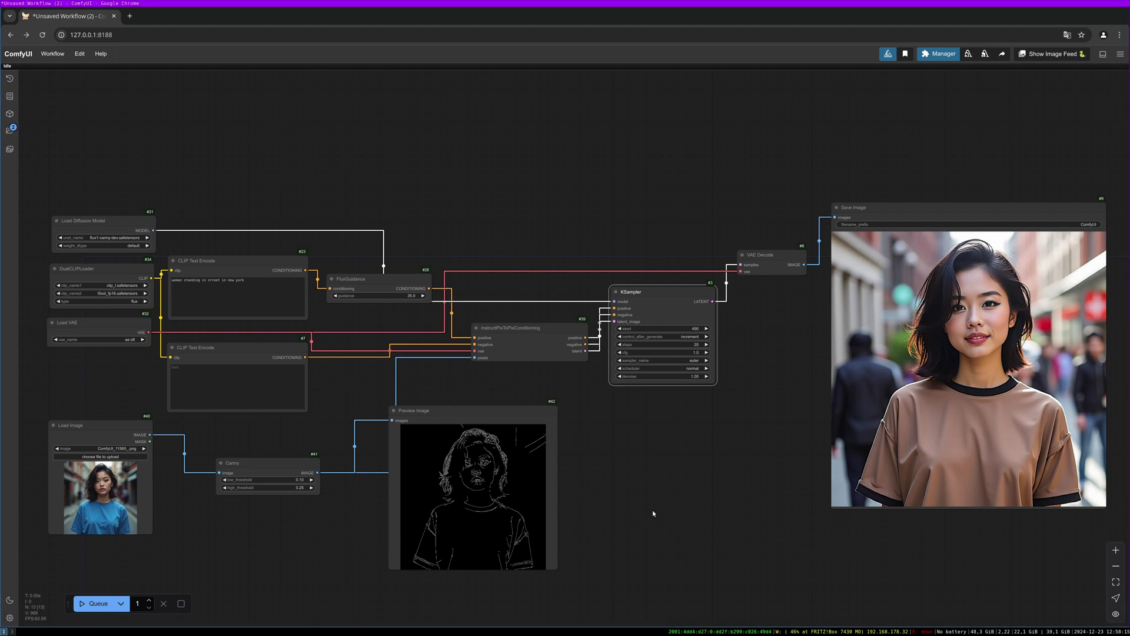
- Switch the diffusion model to flux1-depth-dev.safetensors and move the Preview Image node up
scroll(336, 382, "left", 2)
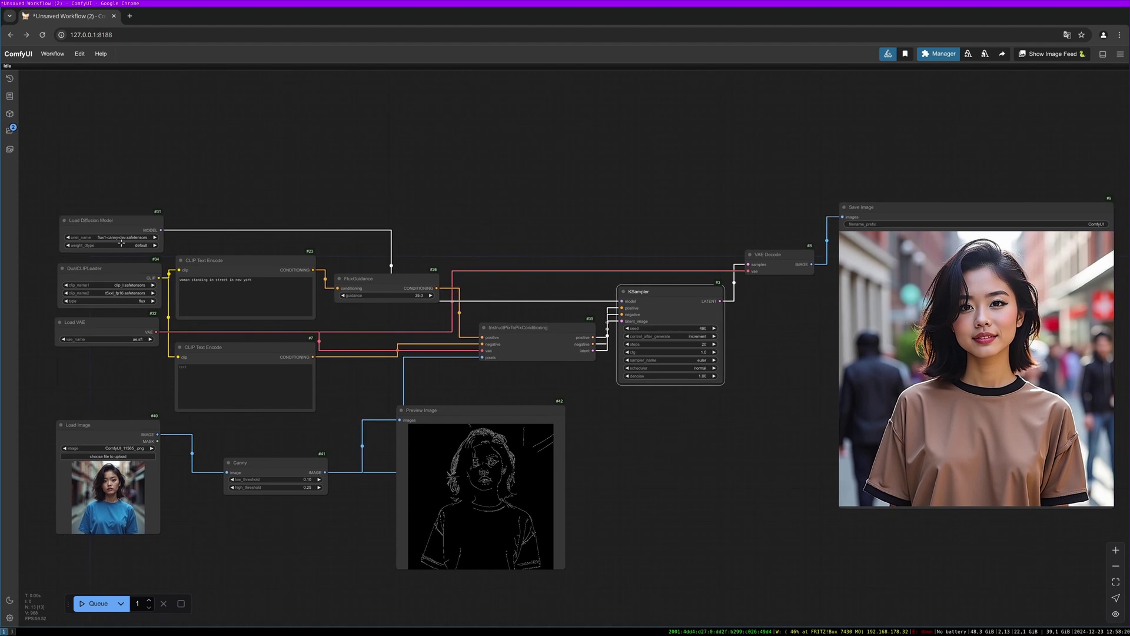
left_click(121, 237)
left_click(157, 282)
scroll(369, 389, "down", 1)
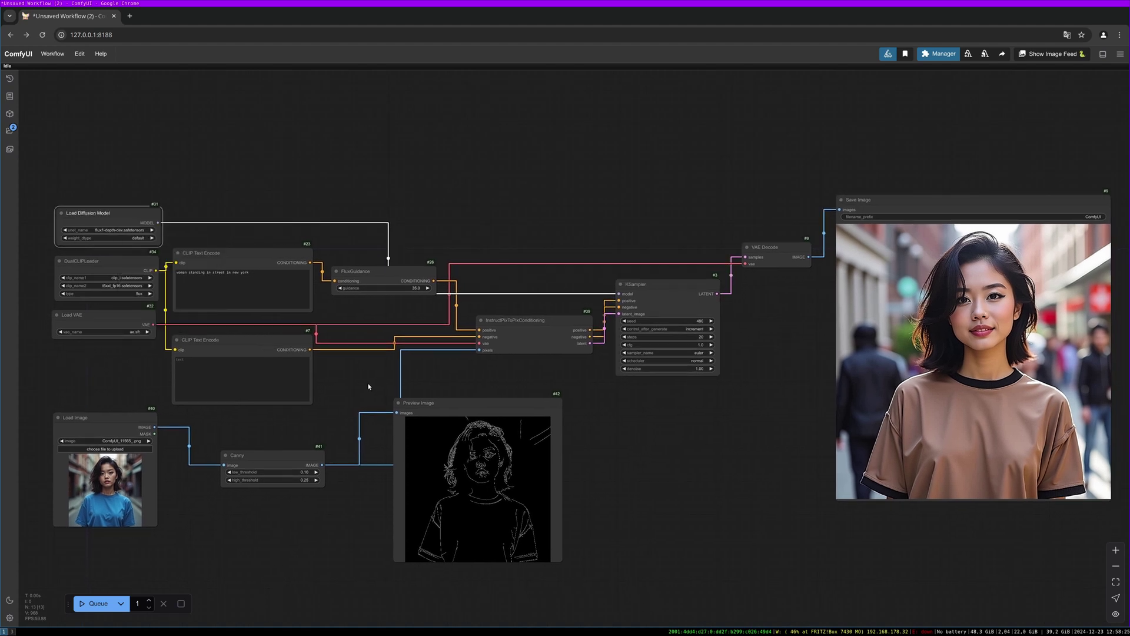
left_click_drag(428, 406, 442, 394)
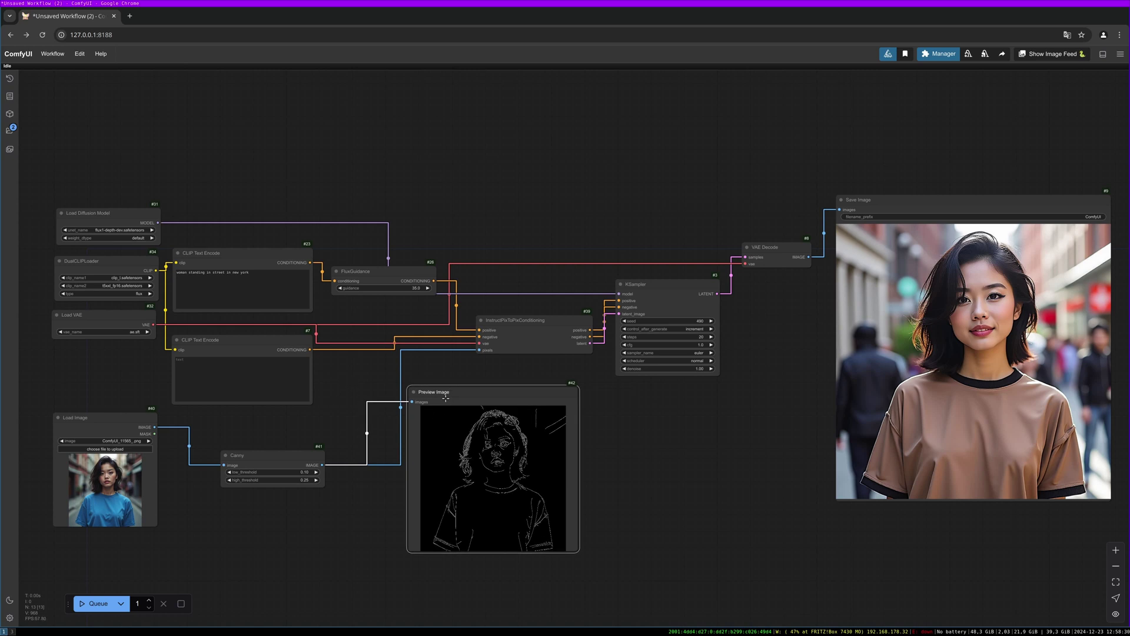
left_click_drag(446, 398, 444, 379)
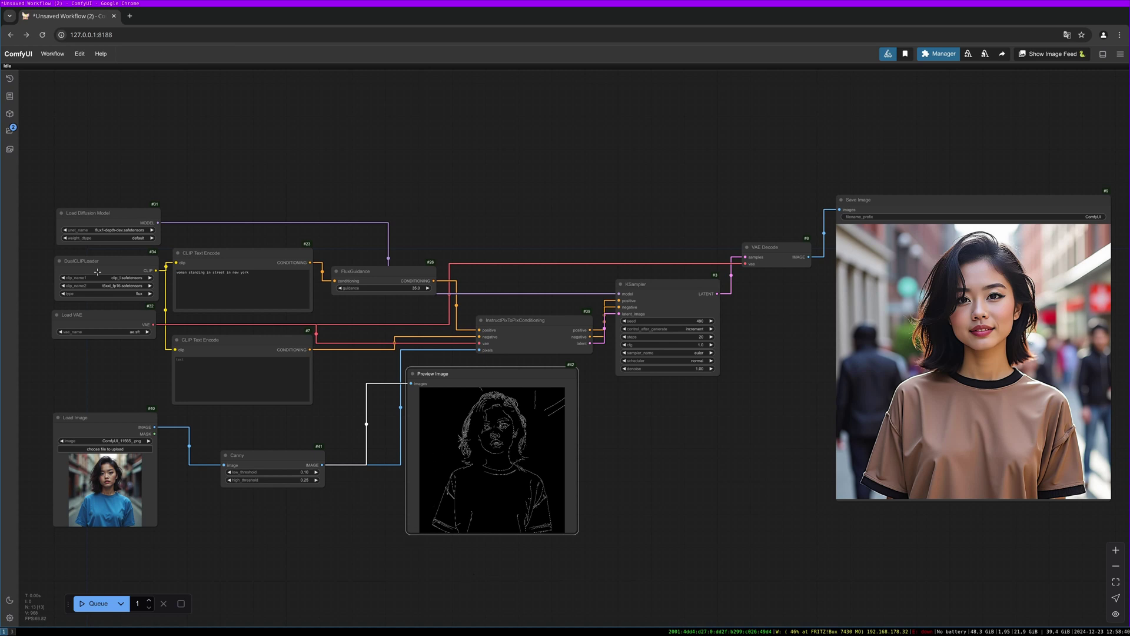
- Load Stereogram_Tut_Shark_Depthmap.png into Load Image and rearrange the Canny and preview nodes
left_click(109, 441)
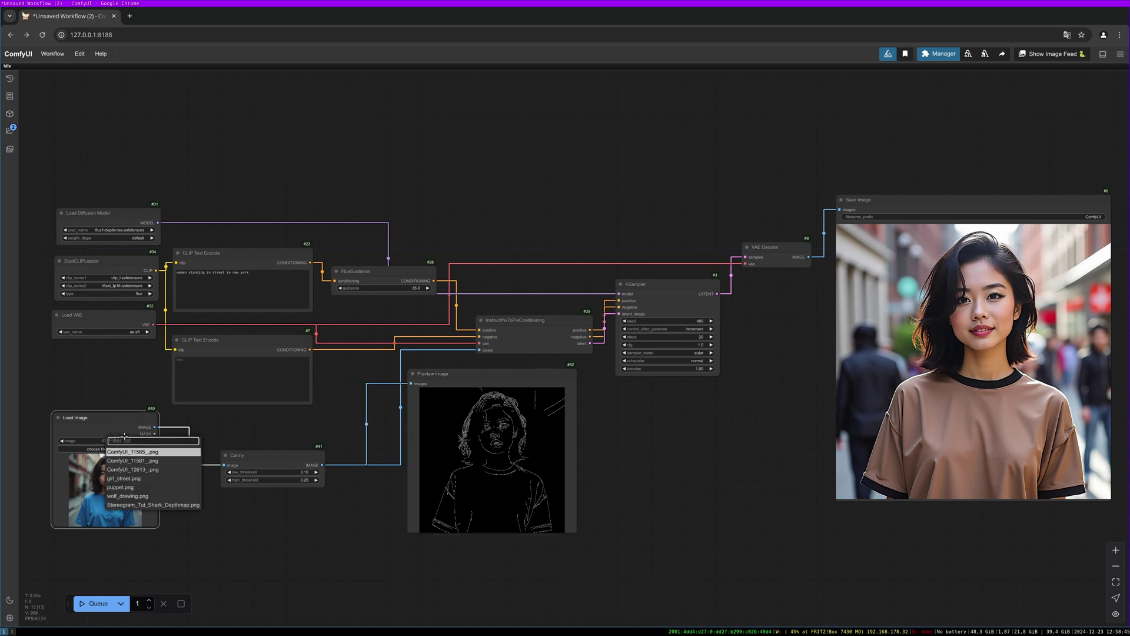
left_click(153, 504)
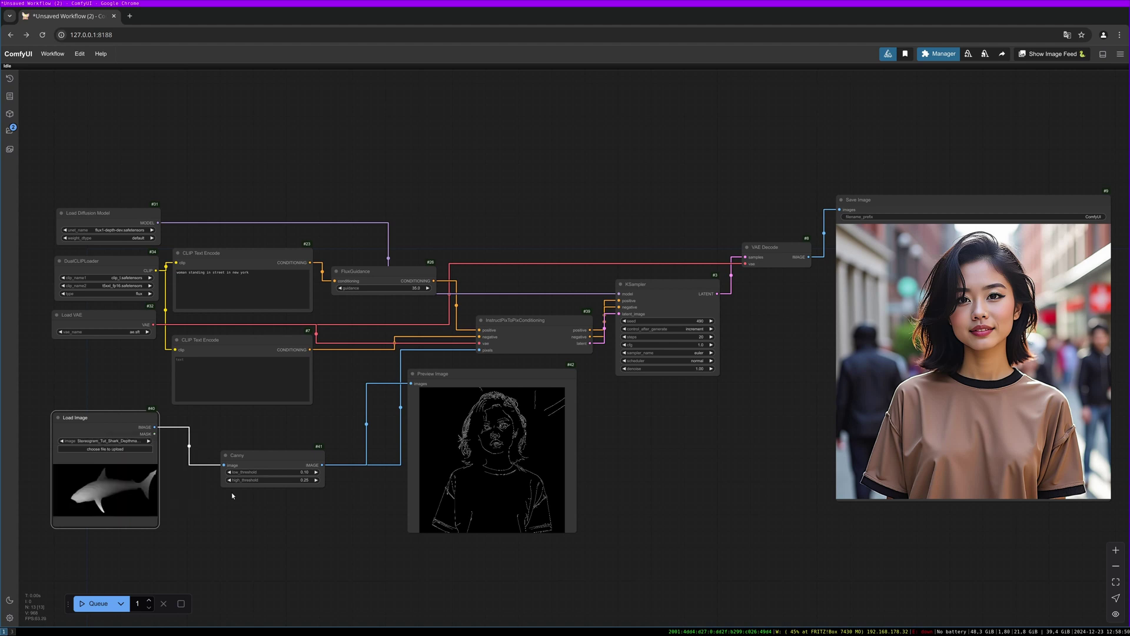
left_click_drag(298, 451, 464, 390)
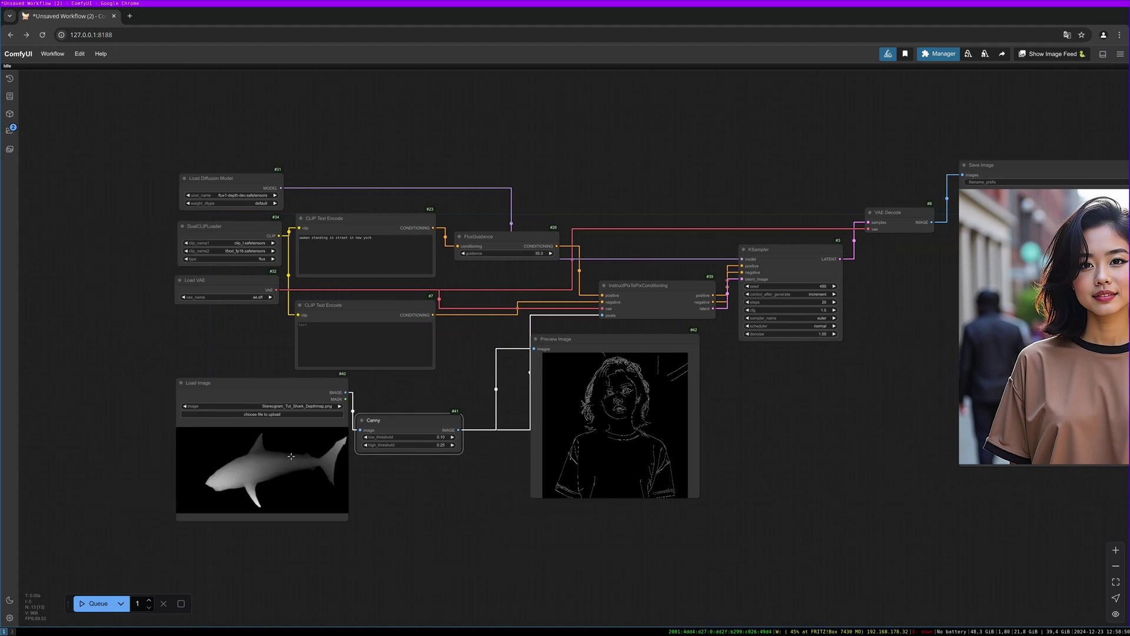
left_click_drag(294, 405, 270, 389)
left_click_drag(415, 418, 414, 394)
left_click_drag(630, 393, 653, 393)
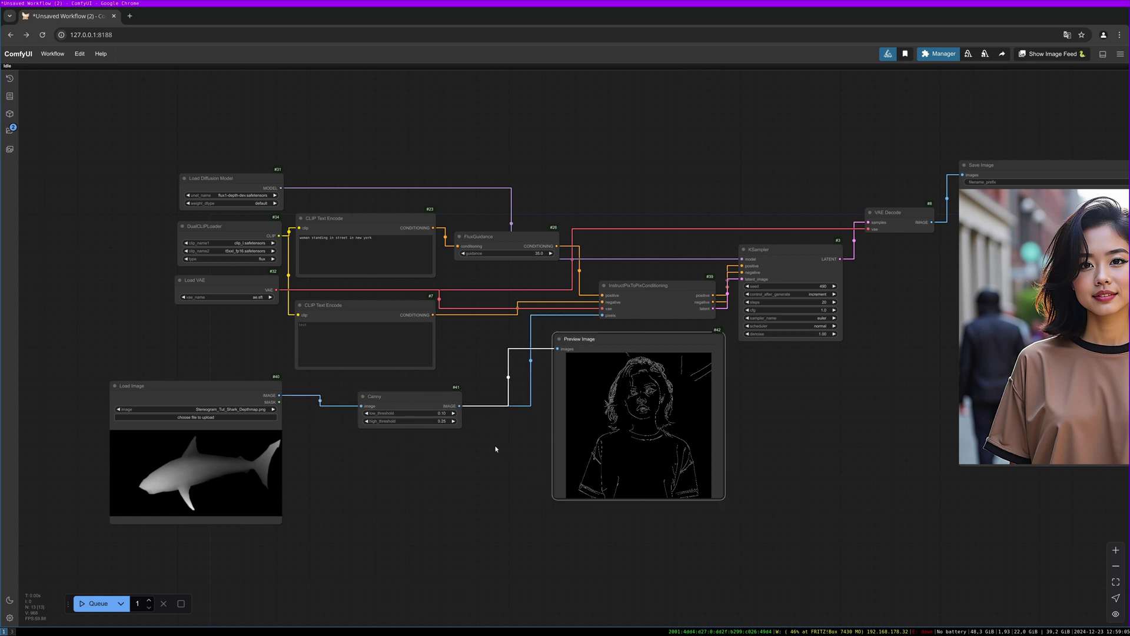
left_click_drag(396, 398, 397, 407)
left_click_drag(622, 355, 628, 380)
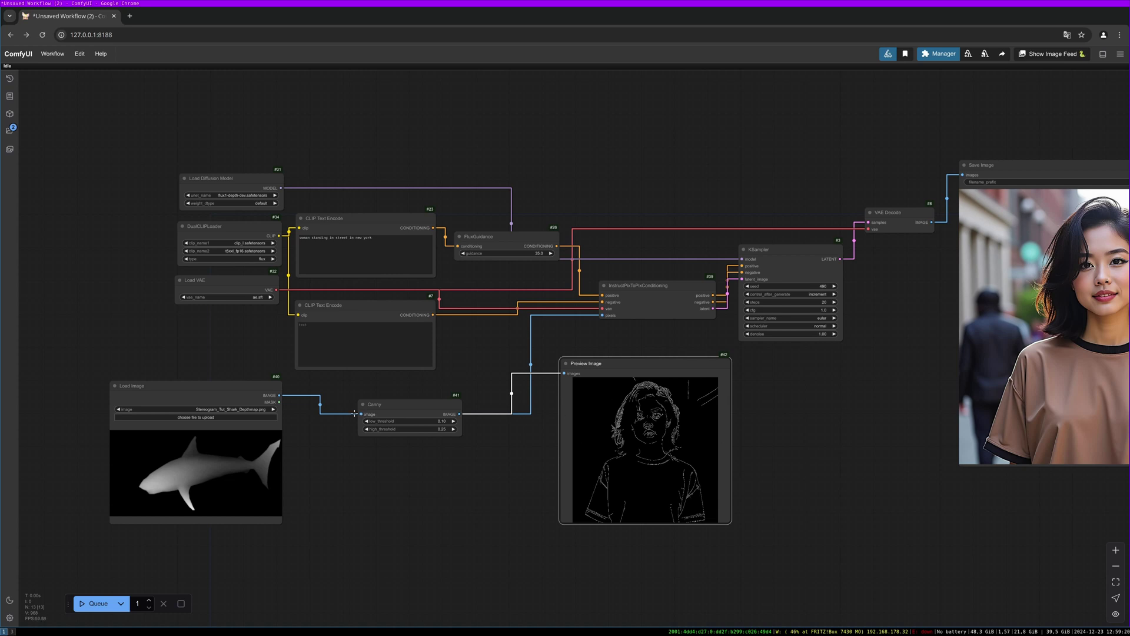
- Wire the depth map directly into InstructPixToPixConditioning's pixels input, bypassing Canny
left_click_drag(353, 414, 602, 315)
left_click(425, 404)
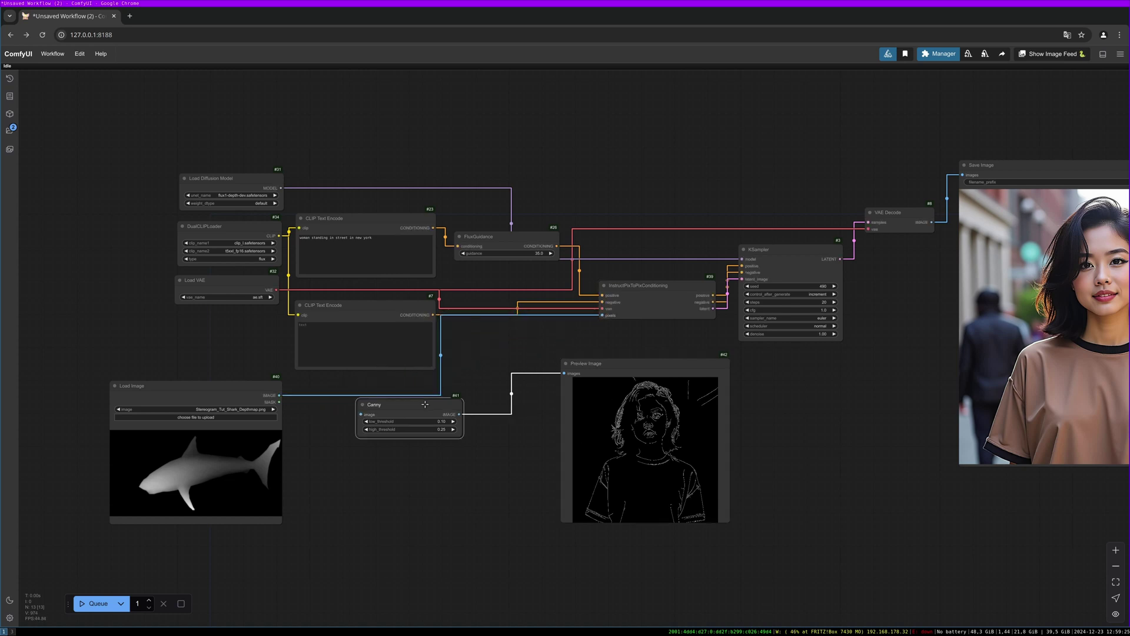
left_click(258, 194)
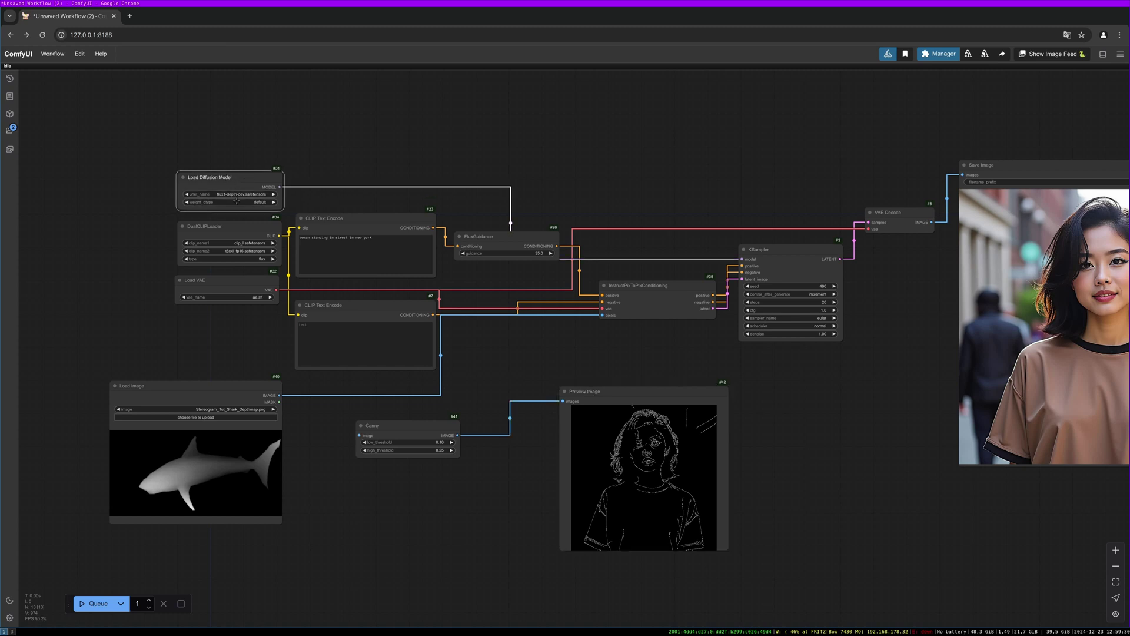
left_click_drag(276, 471, 272, 453)
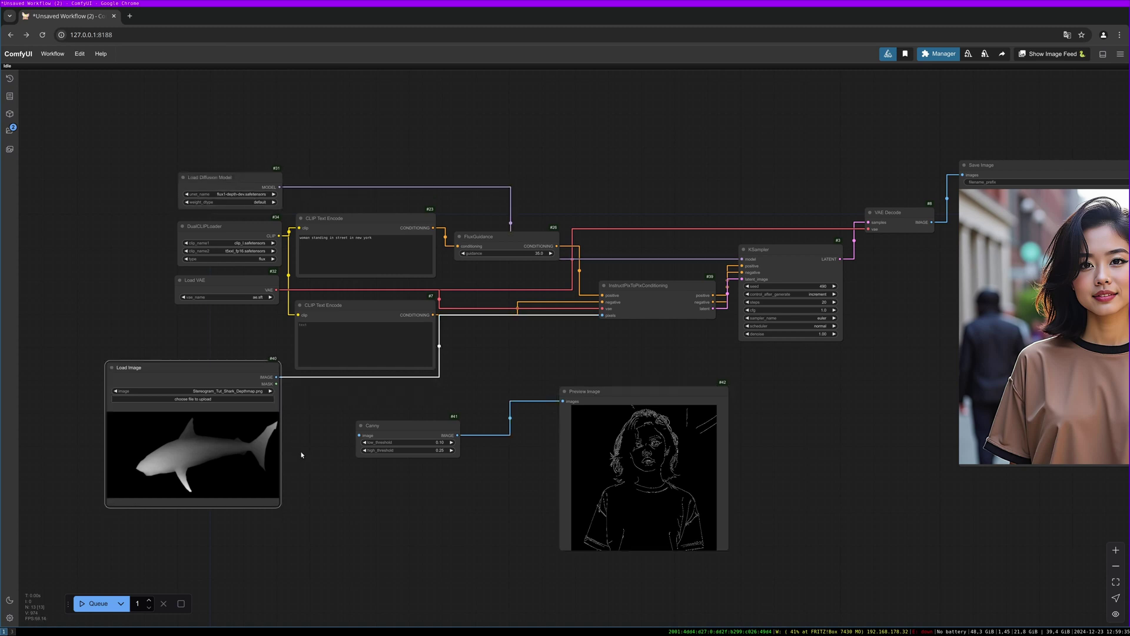
- Replace the positive prompt with 'shark' and tidy the depth map and Canny nodes
left_click(392, 248)
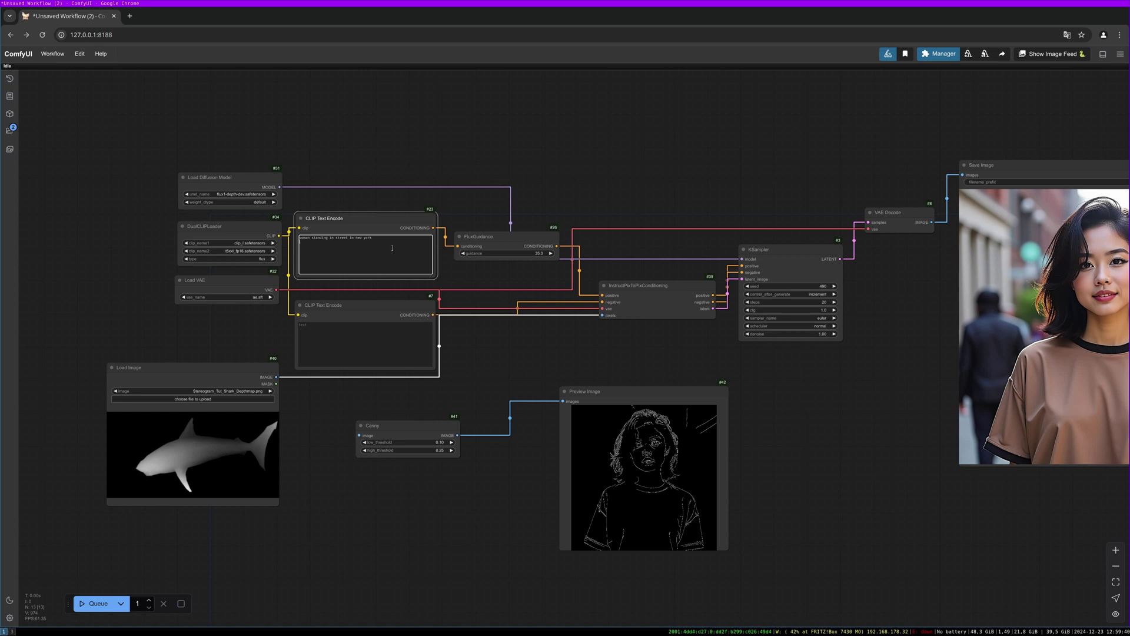
key("ctrl+a")
type("she")
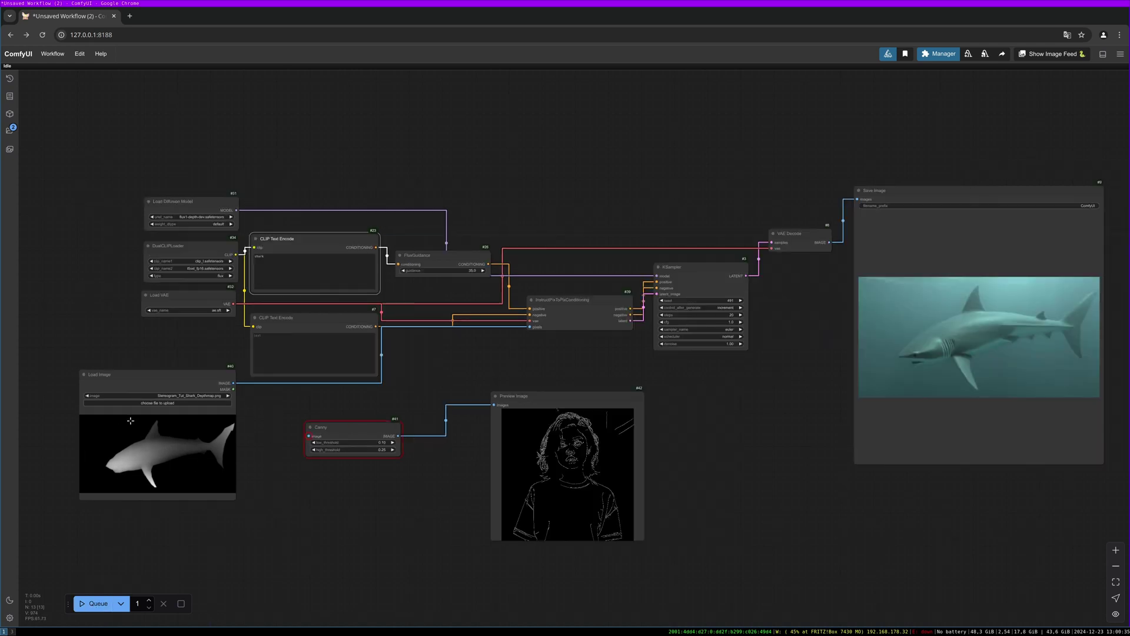
left_click_drag(158, 393, 124, 471)
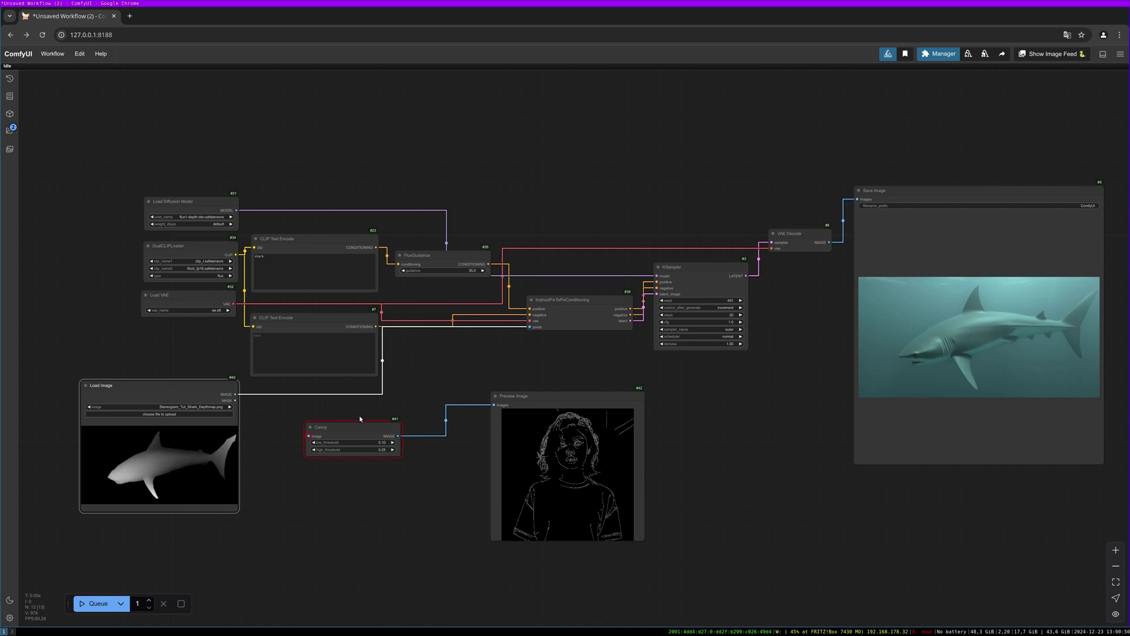
left_click_drag(360, 419, 362, 420)
left_click_drag(206, 385, 214, 387)
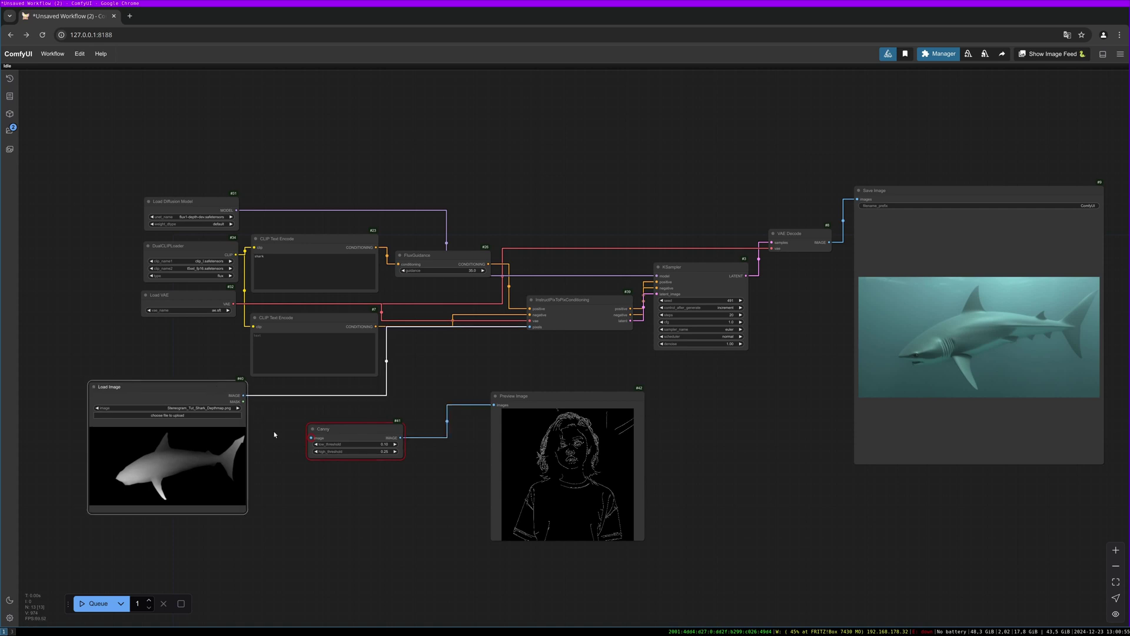
left_click_drag(358, 434, 359, 440)
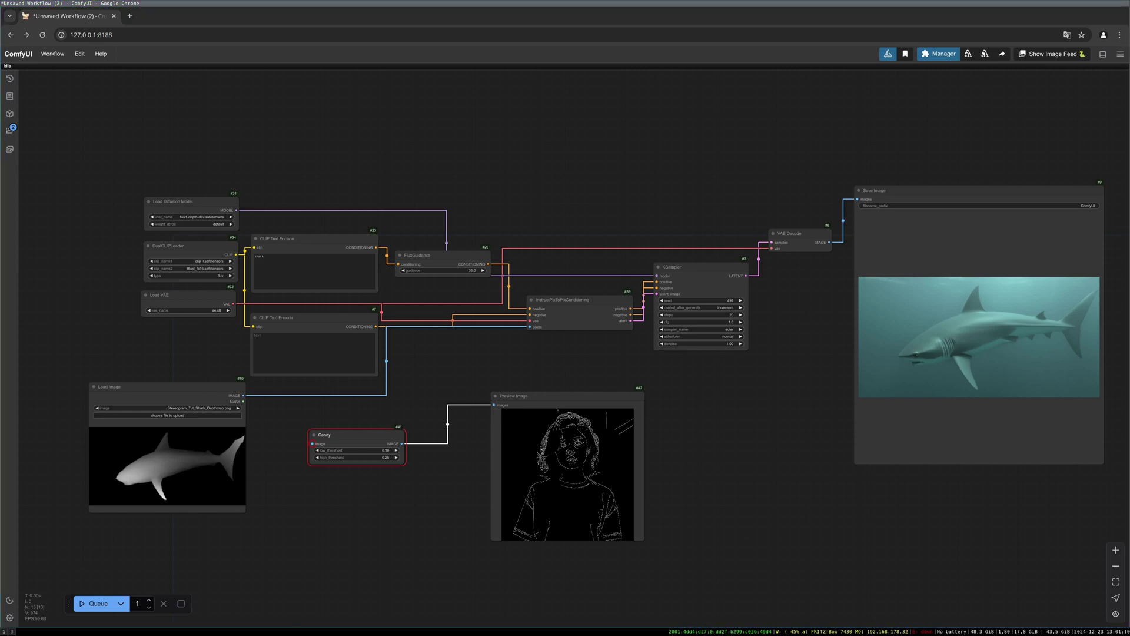
- Insert a LoraLoaderModelOnly node between Load Diffusion Model and KSampler
double_click(372, 169)
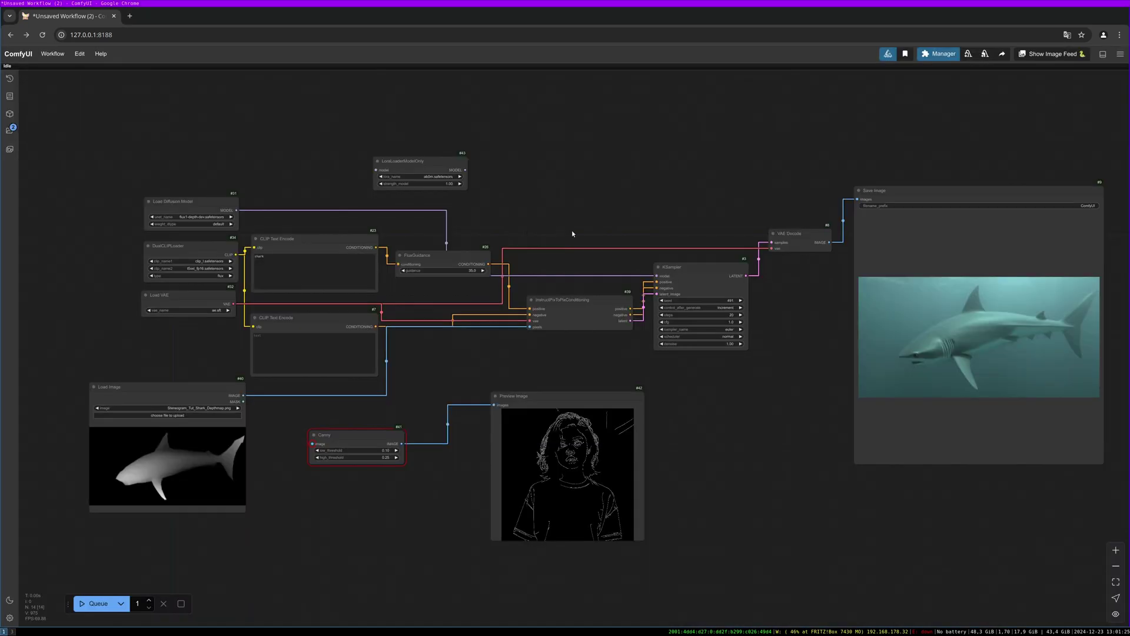
left_click_drag(455, 162, 425, 167)
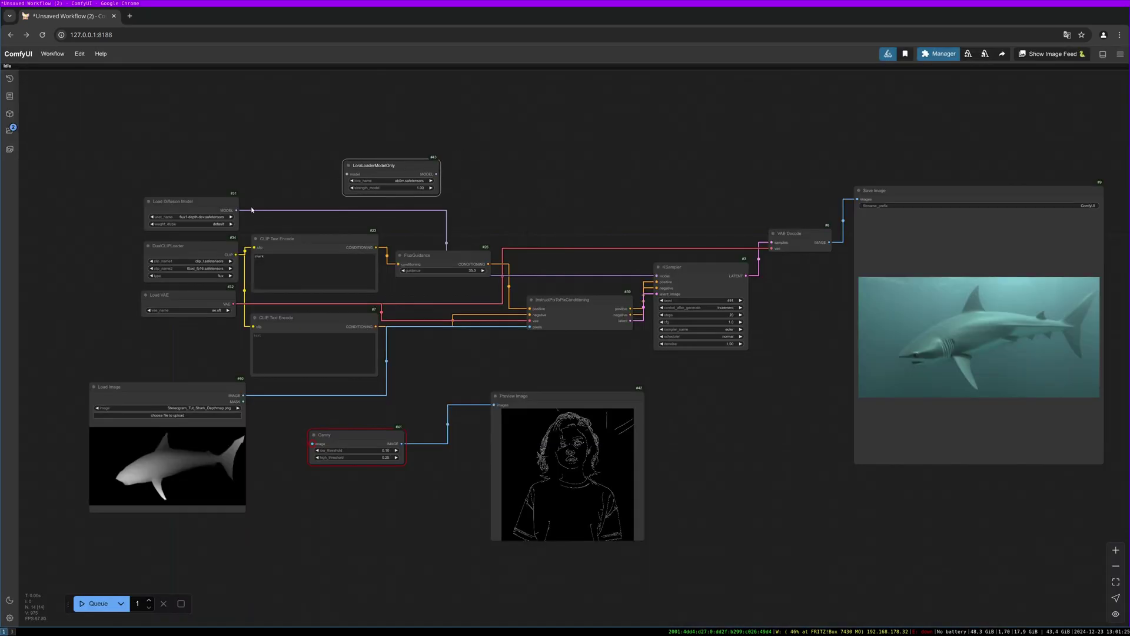
left_click_drag(235, 210, 347, 174)
left_click_drag(438, 174, 657, 275)
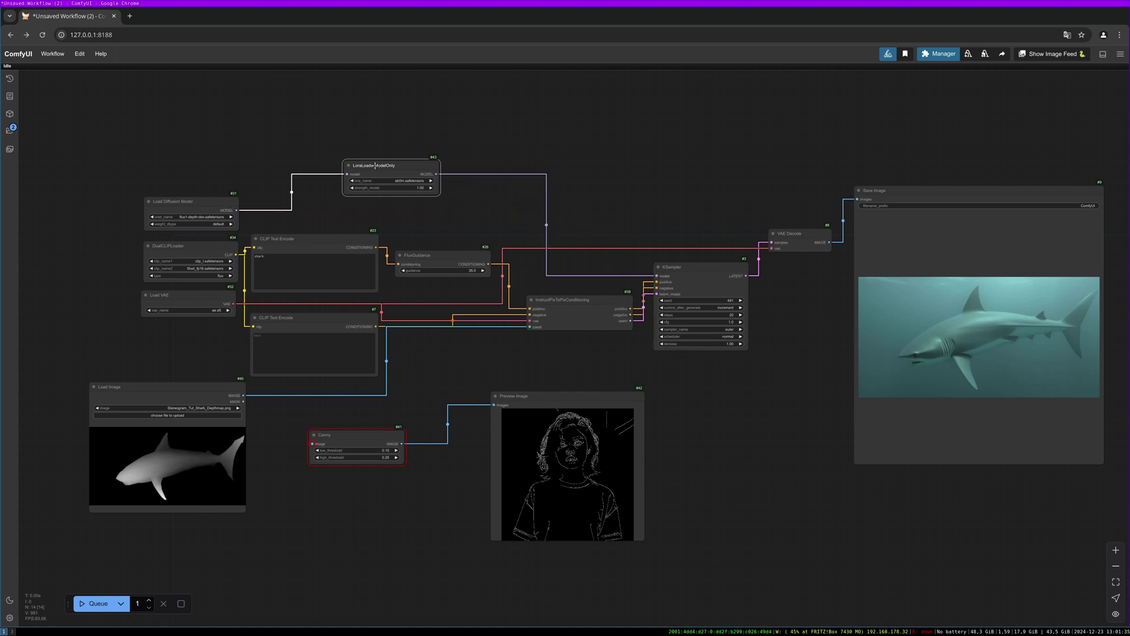
left_click_drag(375, 165, 373, 173)
- Set the LoRA to flux1-depth-dev-lora and generate a new shark image
left_click(402, 189)
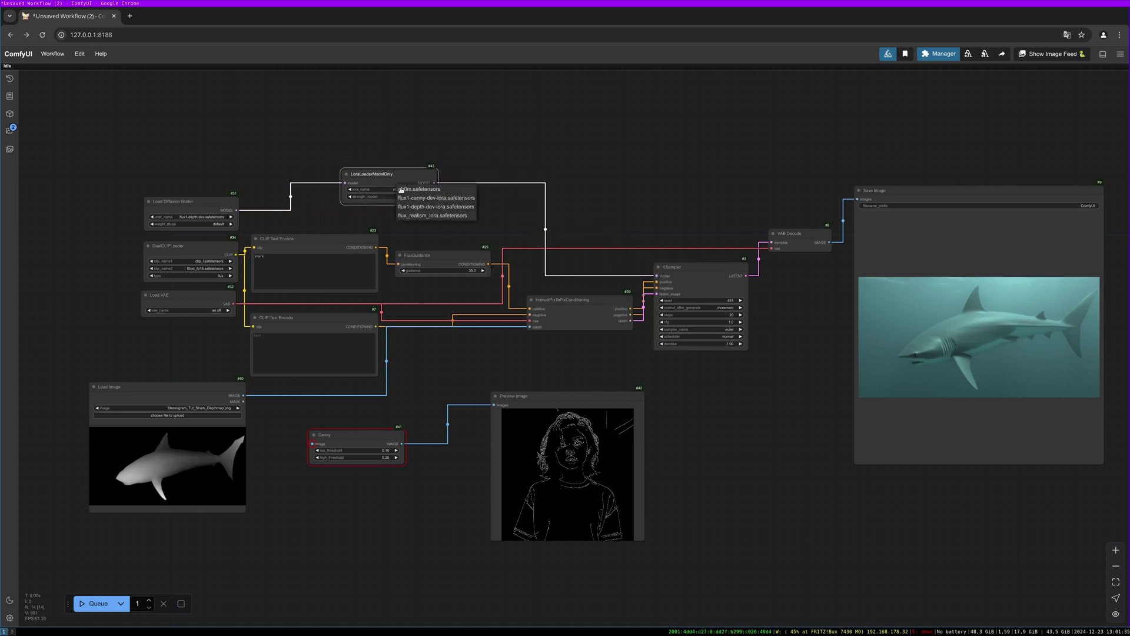
left_click(465, 207)
left_click_drag(465, 207, 467, 216)
left_click_drag(235, 414, 276, 424)
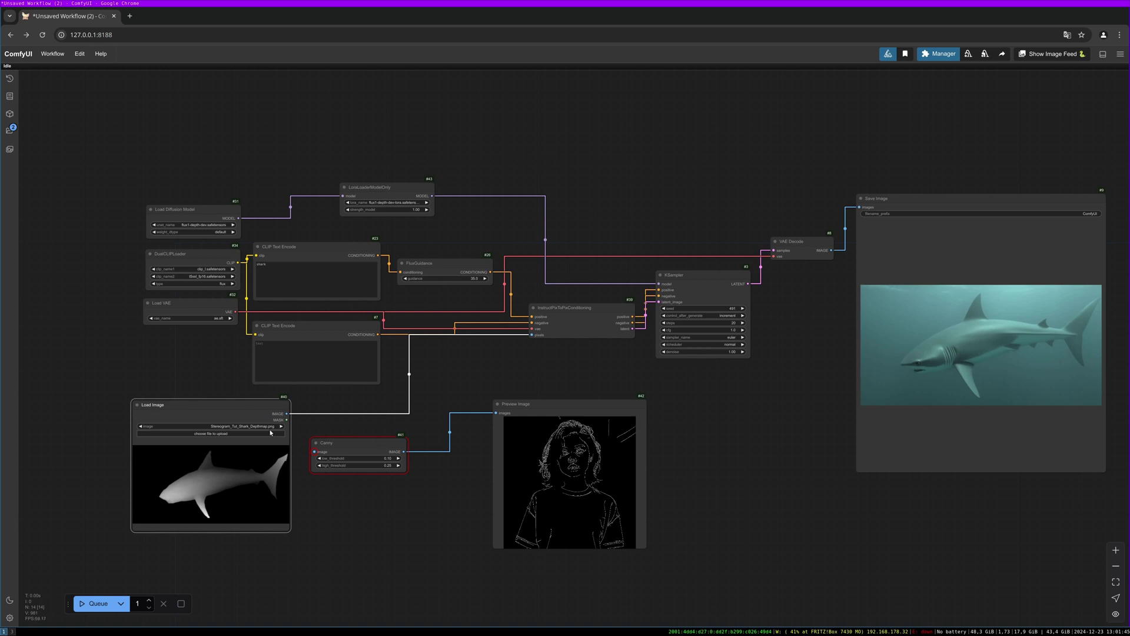
left_click(99, 601)
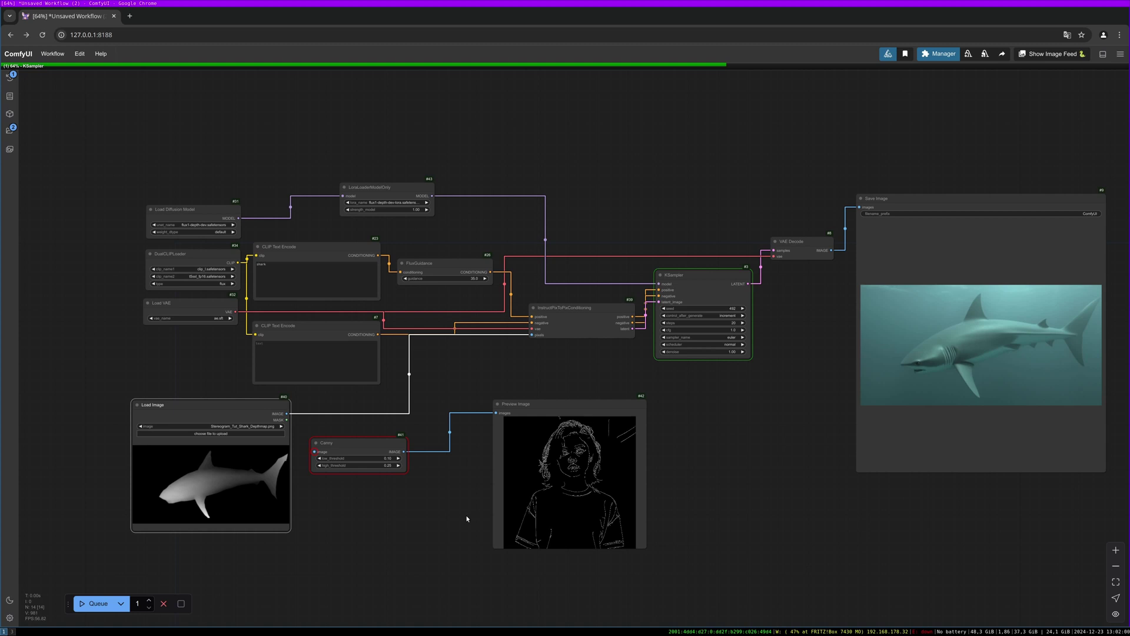
- Switch Load Diffusion Model to Flux_dev_v1.safetensors and generate a new shark image
left_click(197, 221)
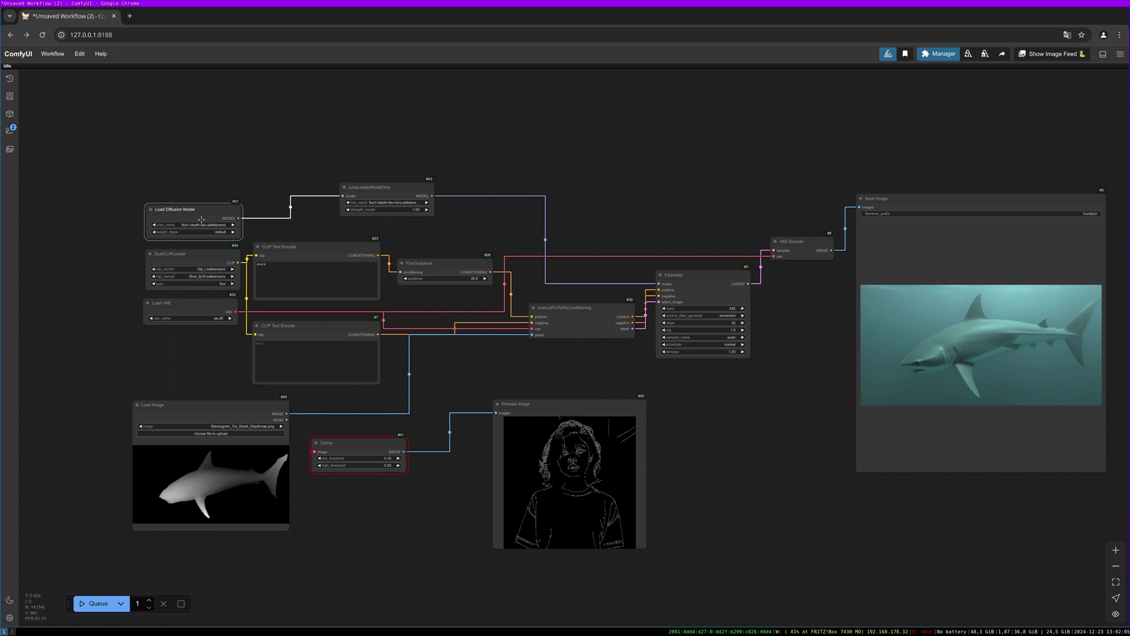
left_click(192, 224)
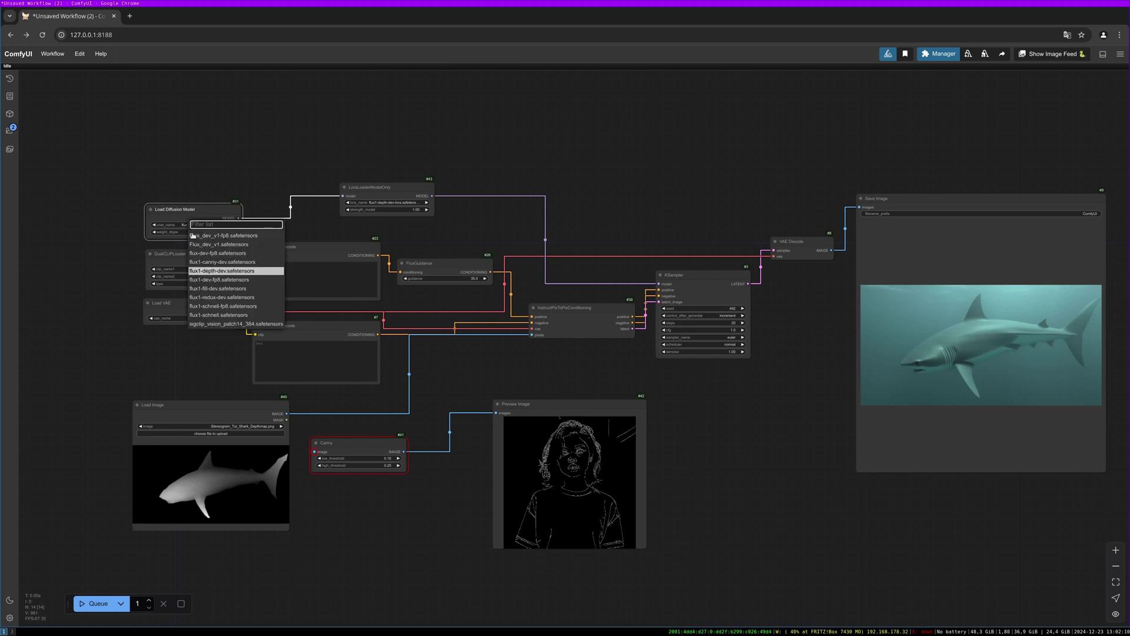
left_click(194, 243)
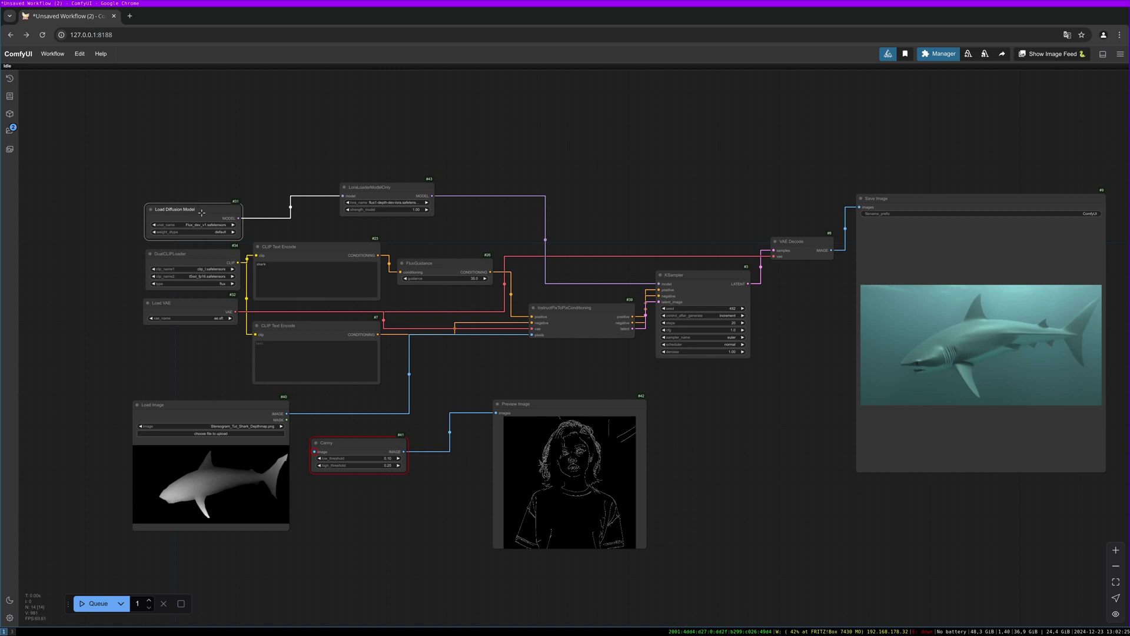
left_click(95, 603)
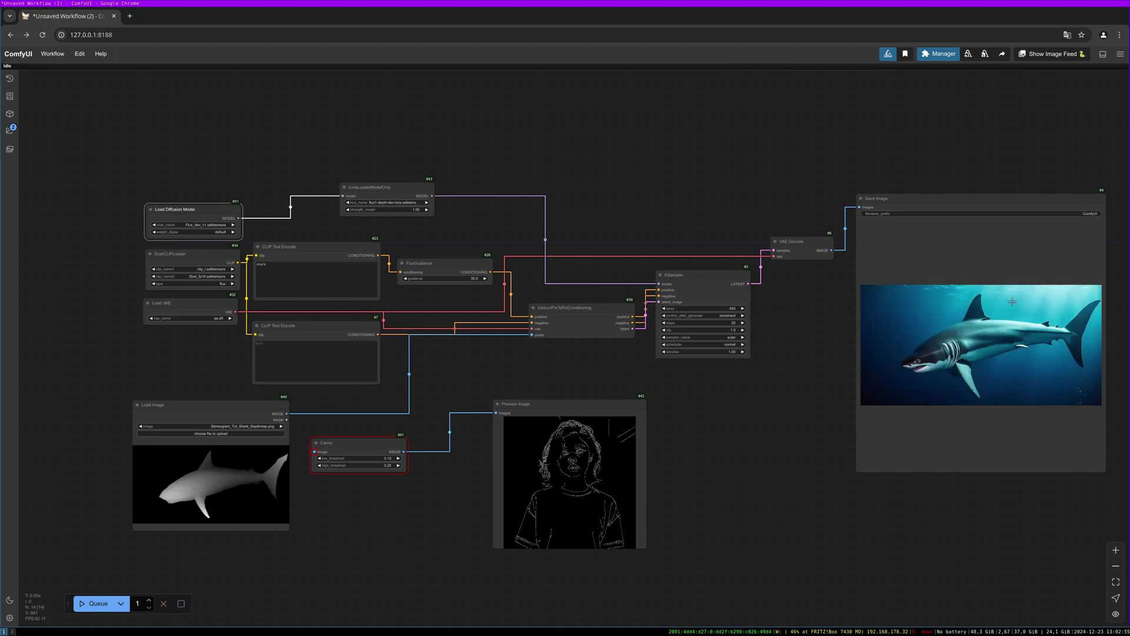
- Set the LoRA to flux1-canny-dev-lora
left_click_drag(590, 314, 584, 319)
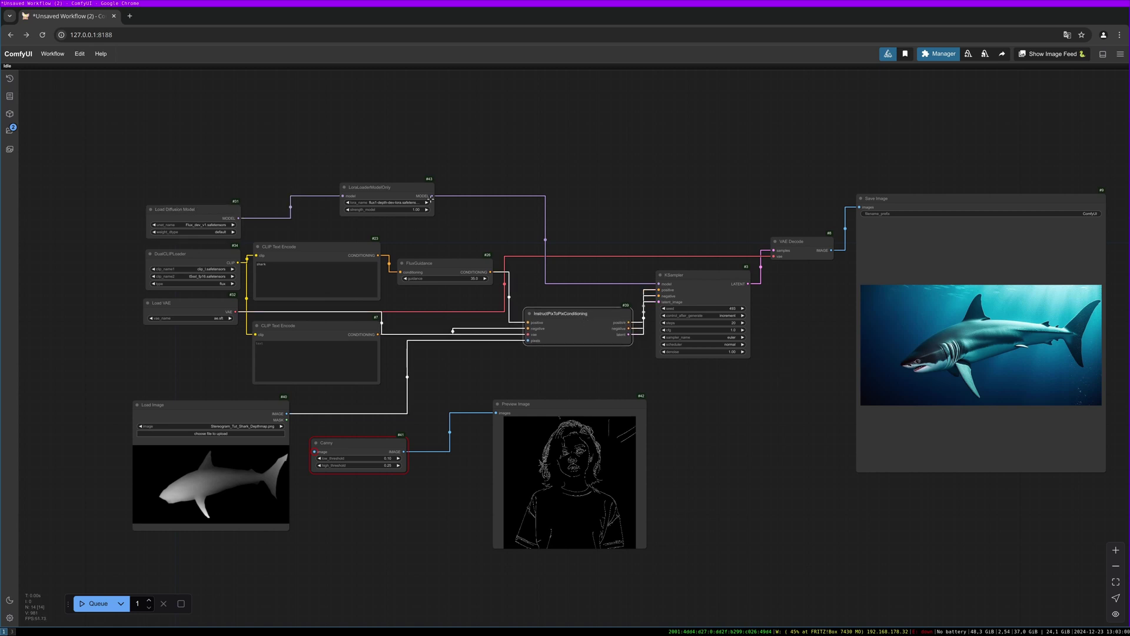
left_click(411, 203)
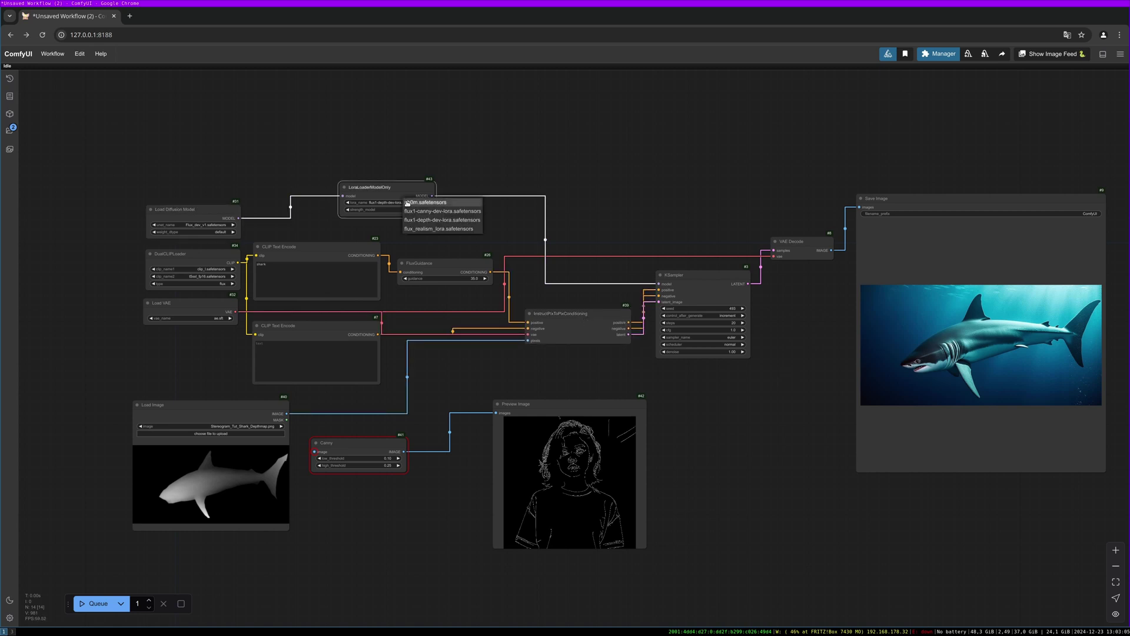
left_click(435, 211)
- Load girl_street.png as the input image and arrange it with the Canny and edge preview nodes
left_click_drag(265, 416, 248, 411)
left_click(253, 422)
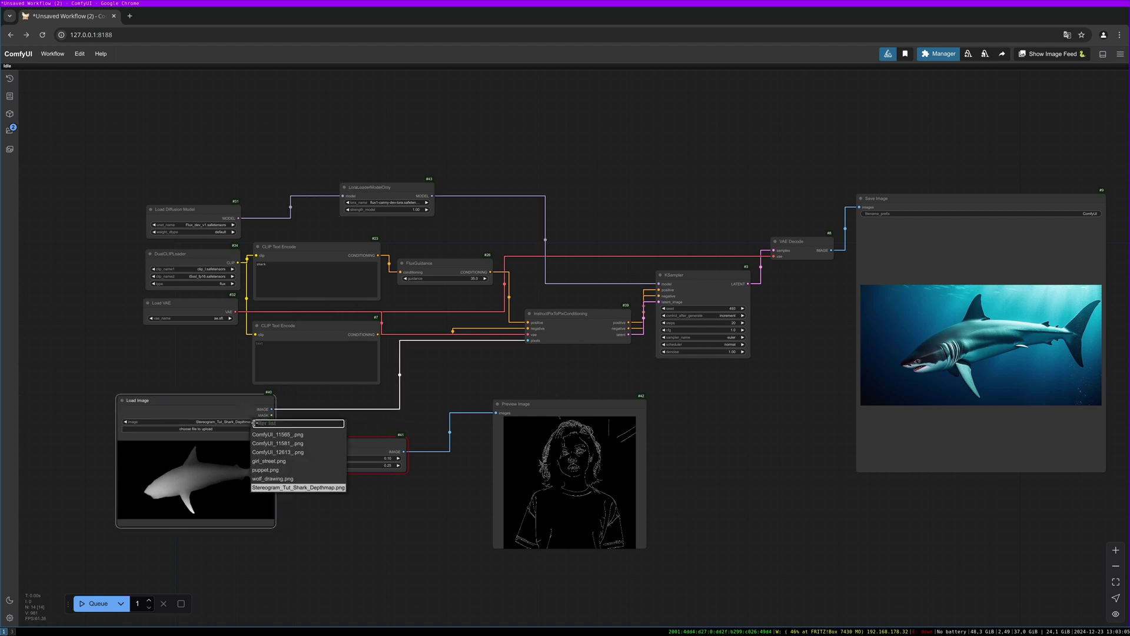
left_click(306, 460)
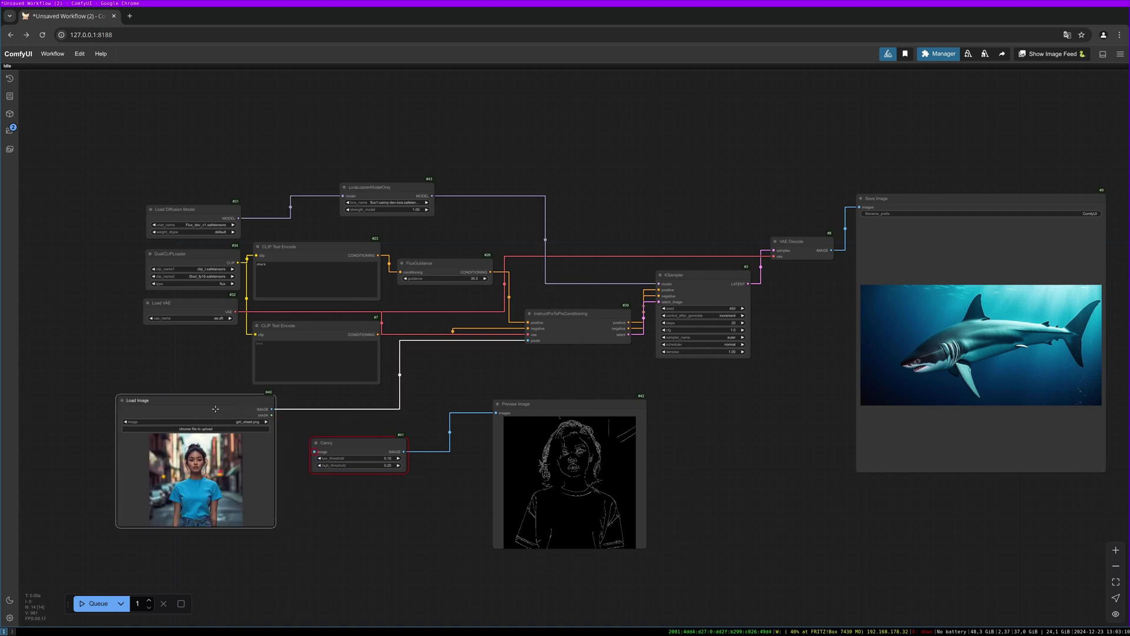
left_click_drag(244, 408, 528, 340)
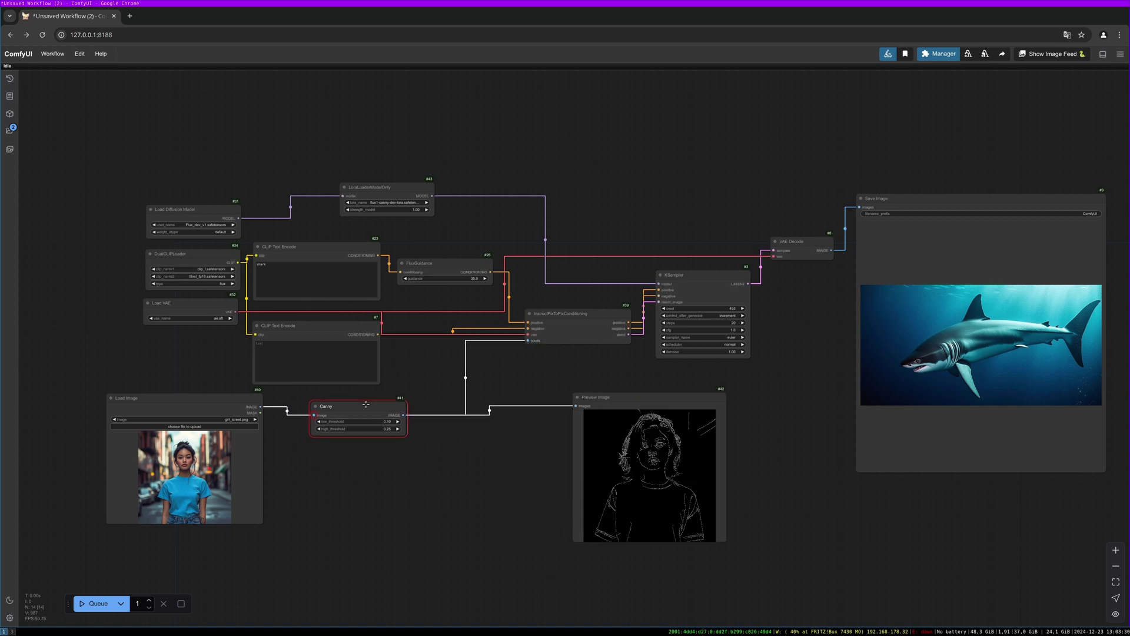
left_click_drag(366, 404, 361, 406)
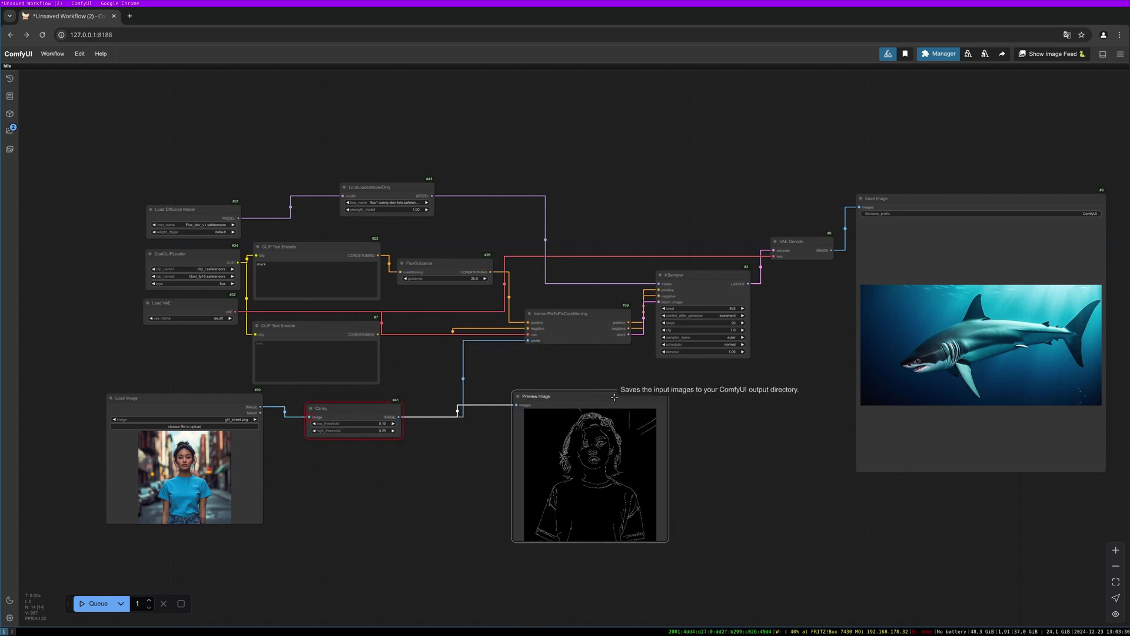
left_click_drag(554, 391, 521, 389)
- Replace the prompt with 'girl standing in a streetview, hand drawn by a child' and generate twice
left_click(327, 294)
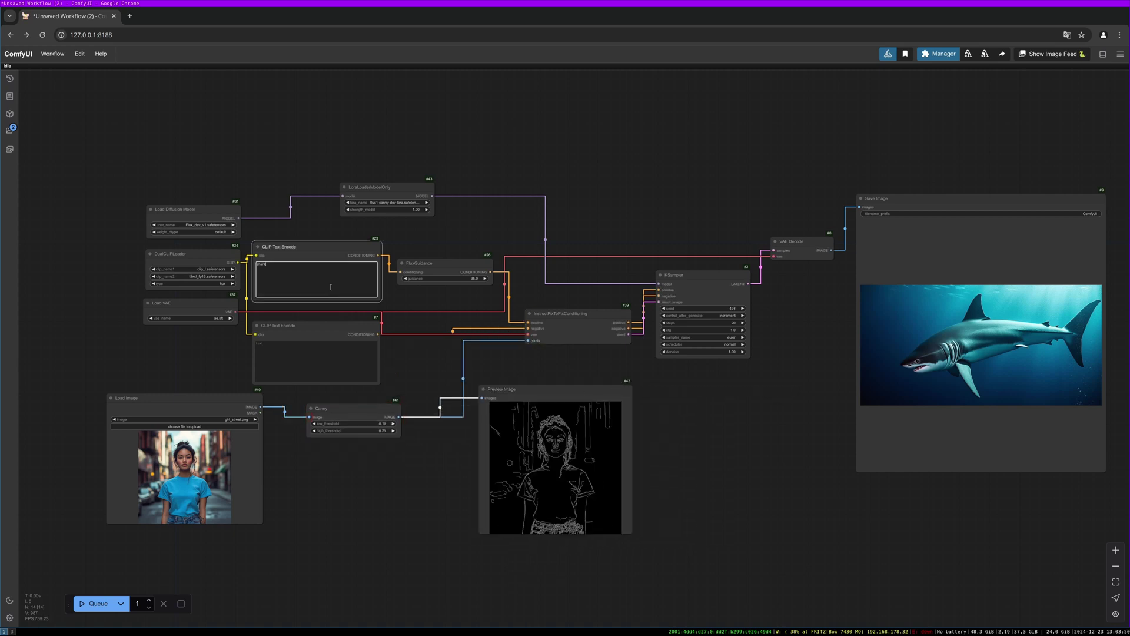
key("BackSpace")
key("BackSpace")
key("BackSpace")
key("BackSpace")
key("BackSpace")
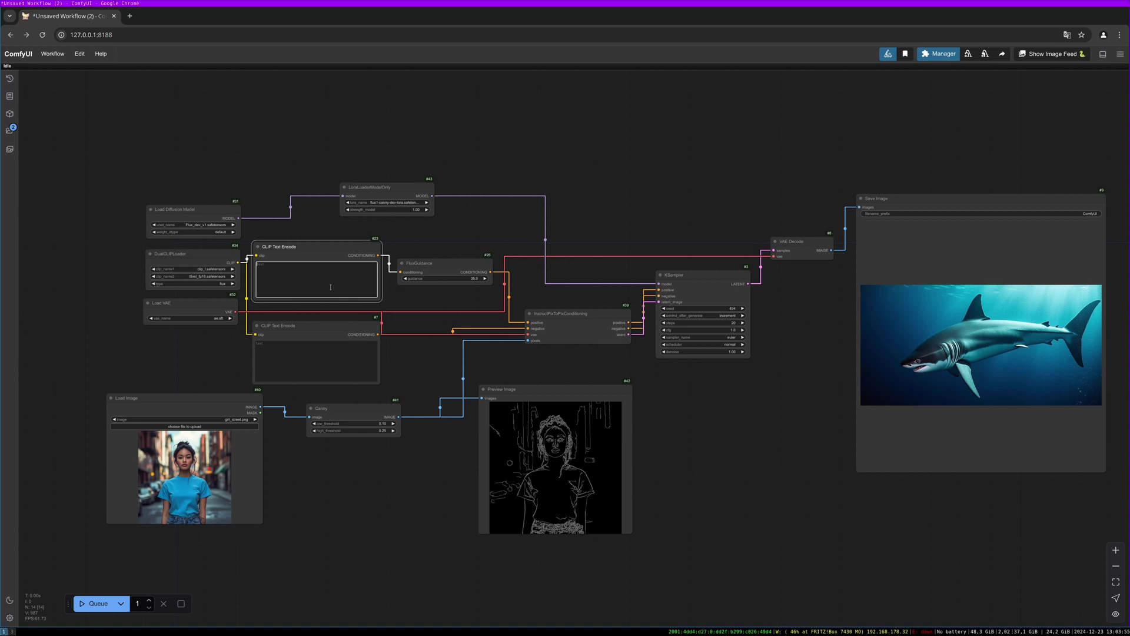
type("girl standing in a streetscene, hand drawn")
type("by a child")
key("ctrl+Return")
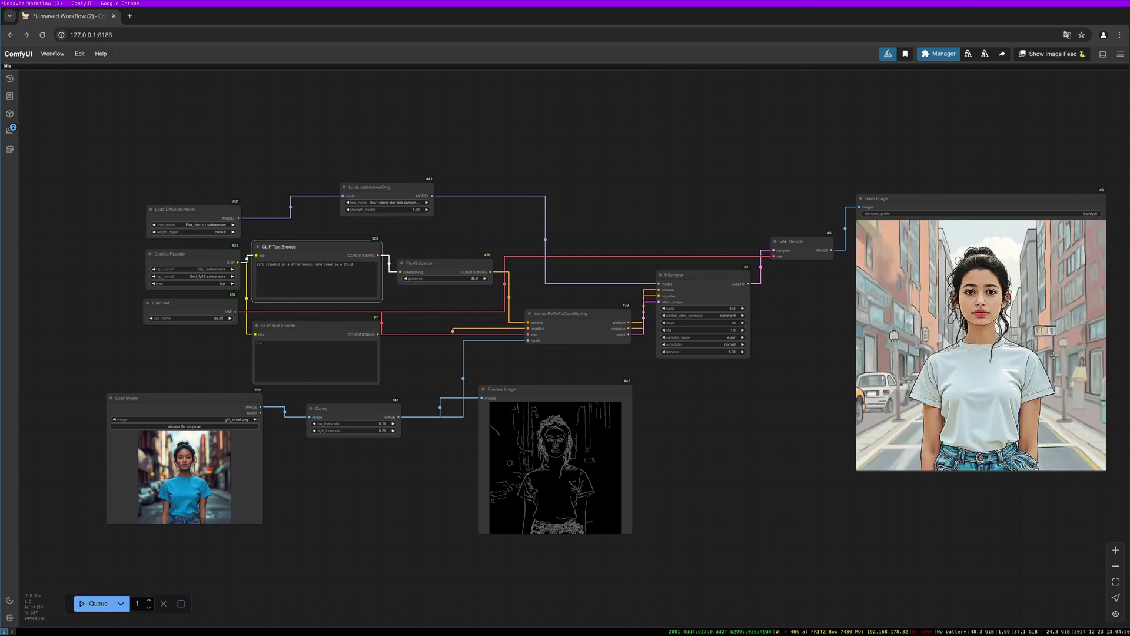
left_click(95, 604)
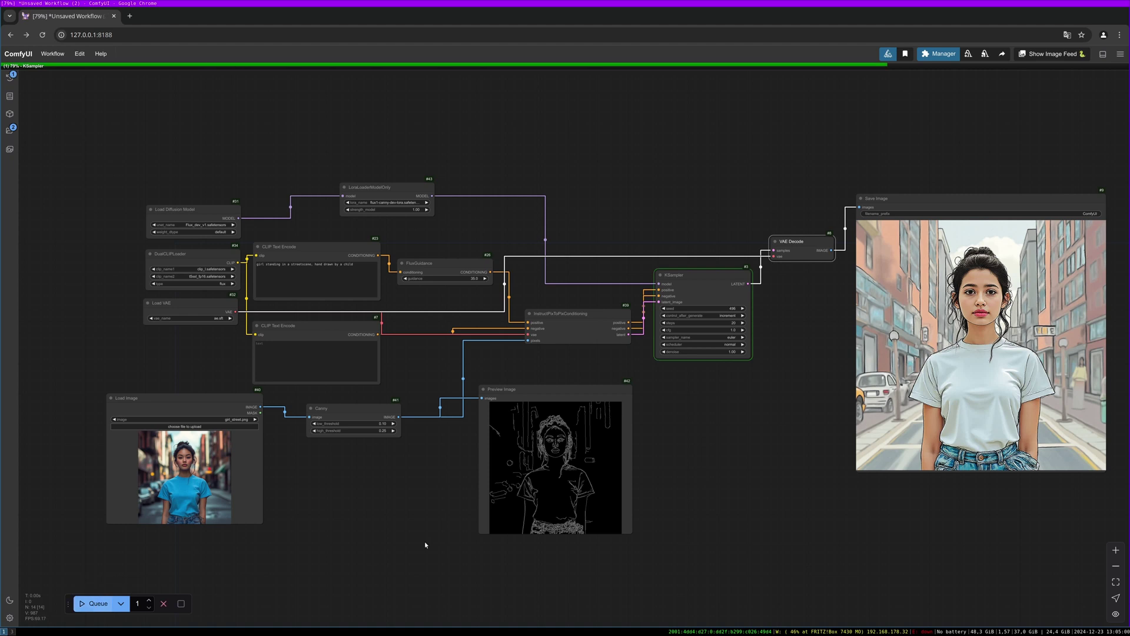